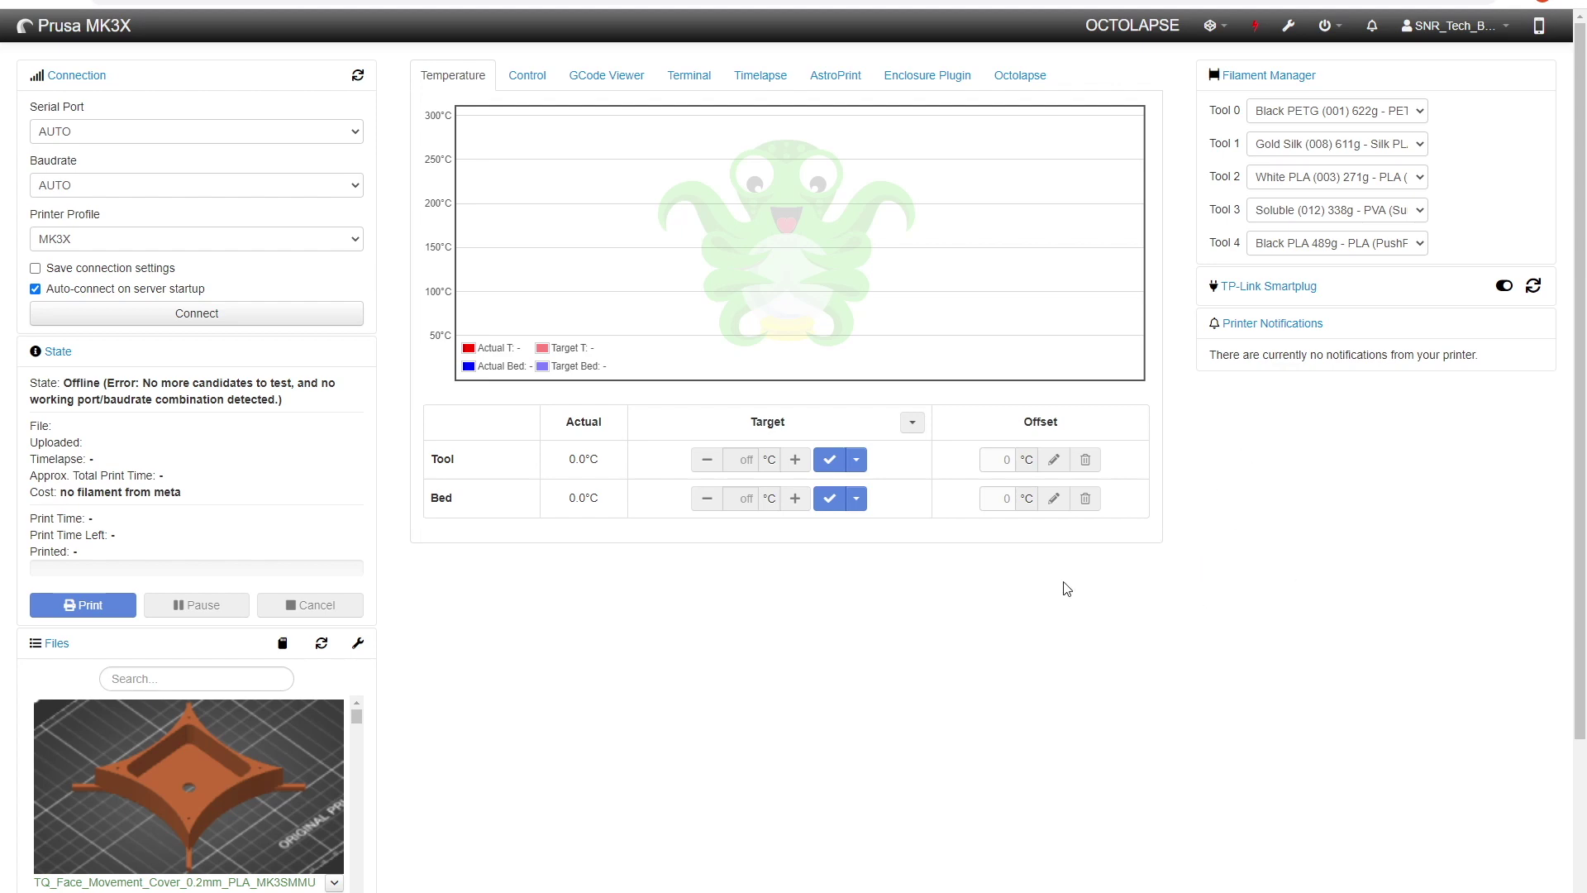
Search OctoPrint's plugin repository for "enclosure", then return to the list of installed plugins
{"action": "left_click", "coordinate": [1289, 28]}
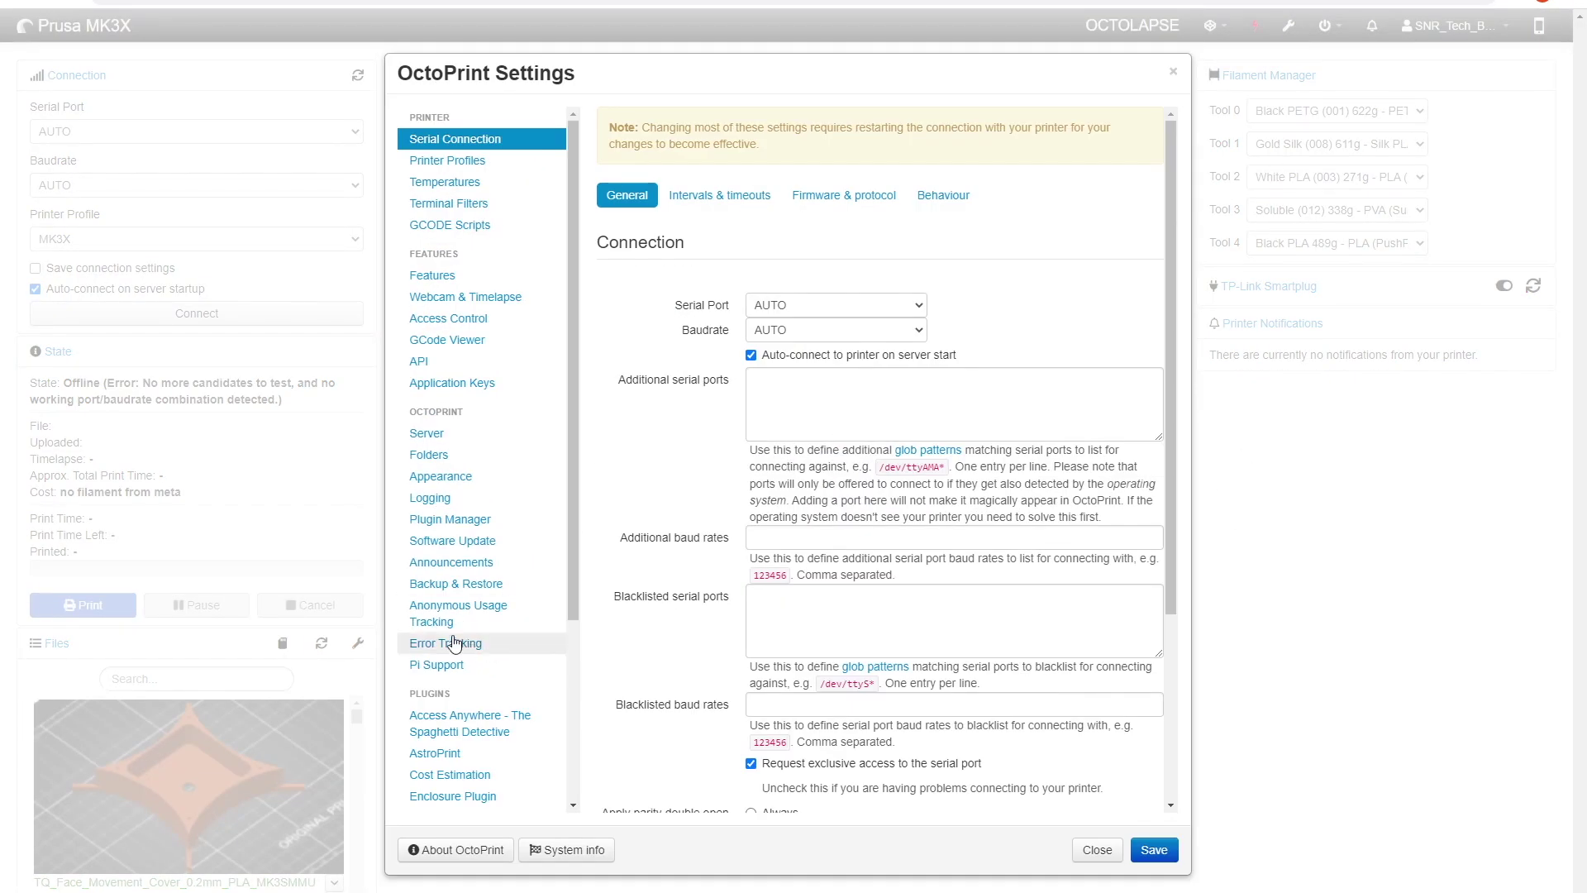
{"action": "scroll", "coordinate": [434, 752], "scroll_direction": "down", "scroll_amount": 2}
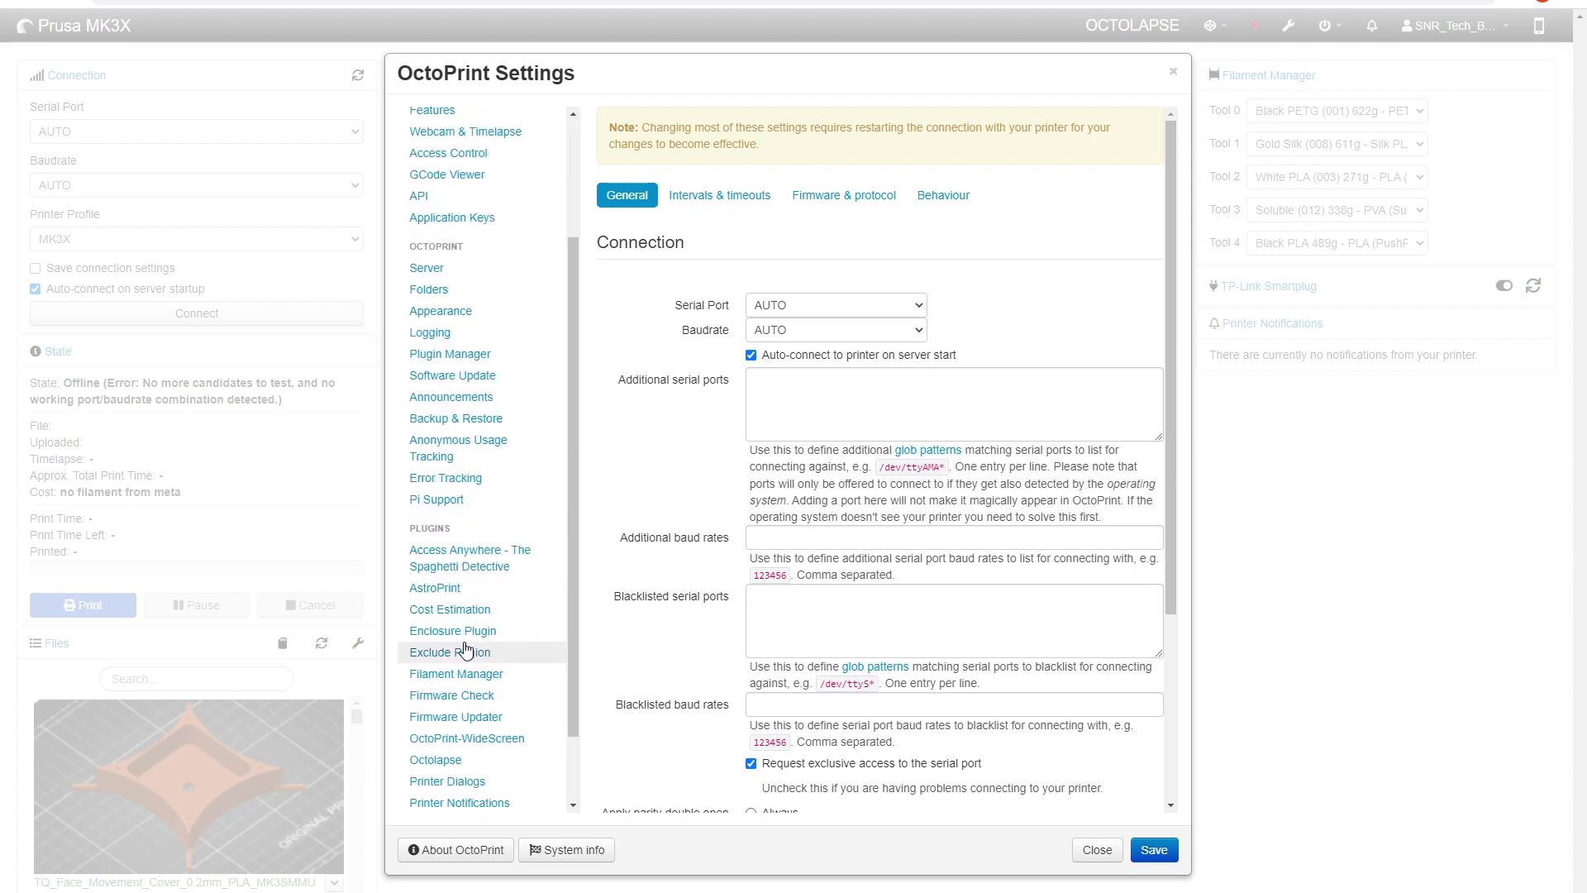
{"action": "left_click", "coordinate": [468, 355]}
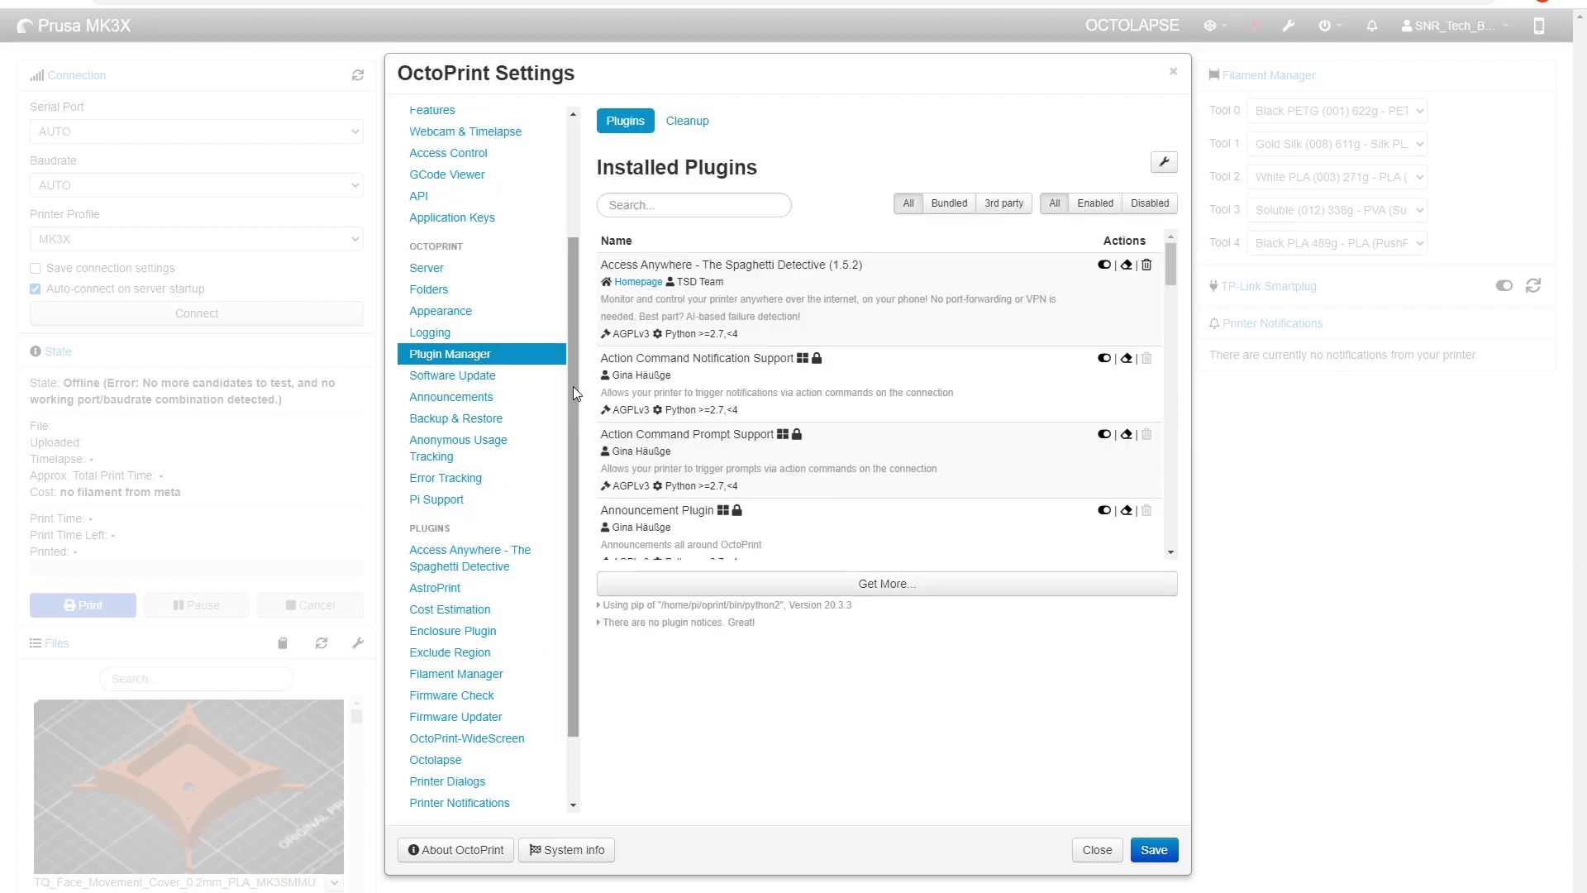
{"action": "left_click", "coordinate": [909, 587]}
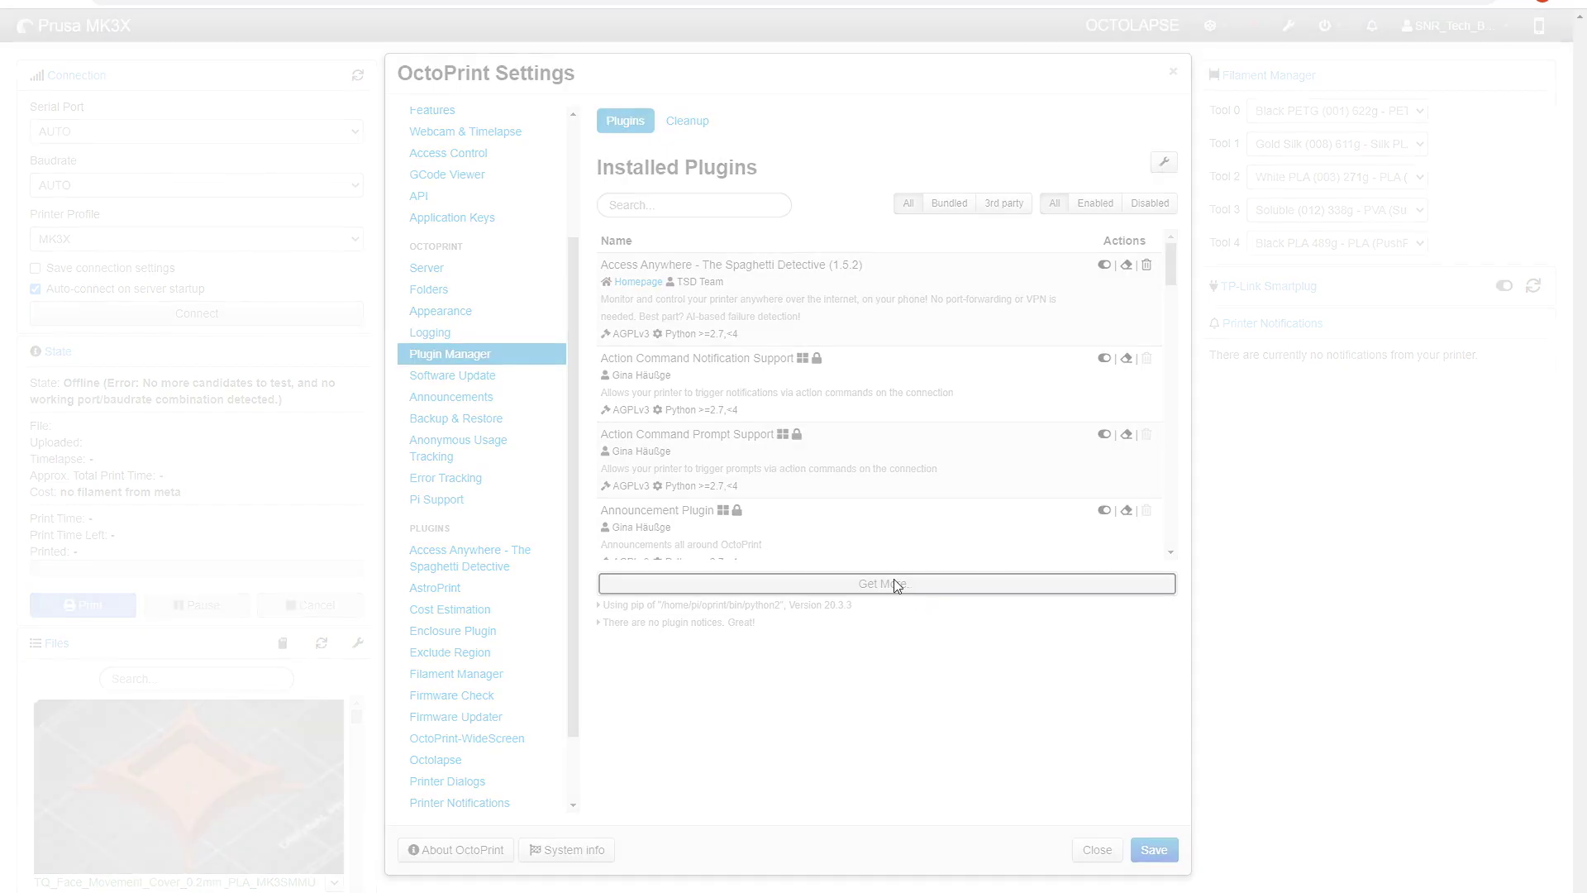
{"action": "left_click", "coordinate": [662, 149]}
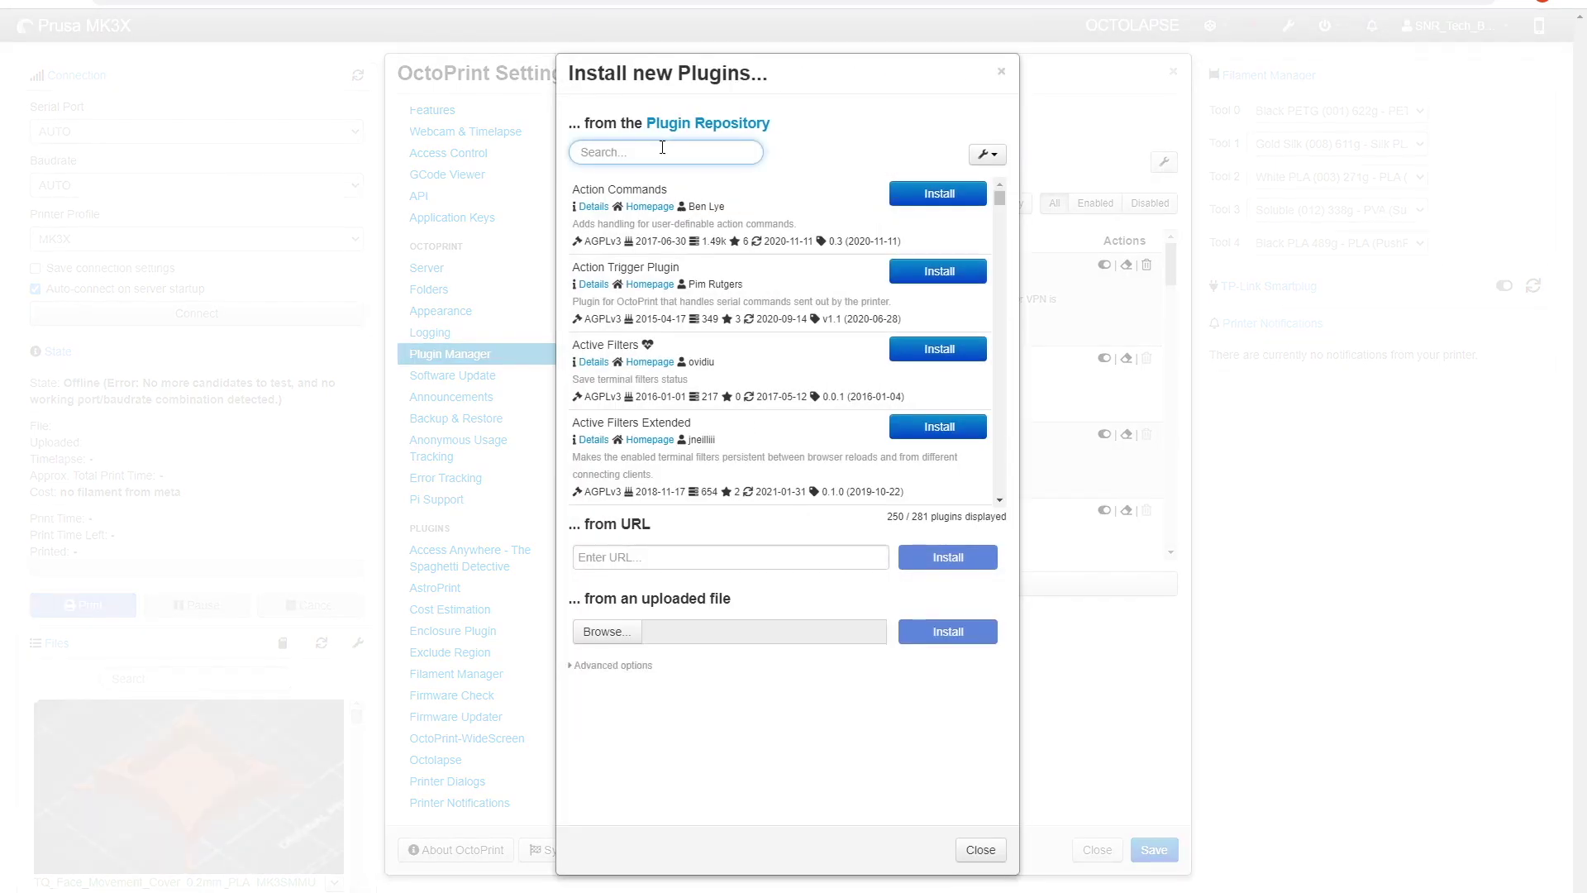
{"action": "type", "text": "enclosure"}
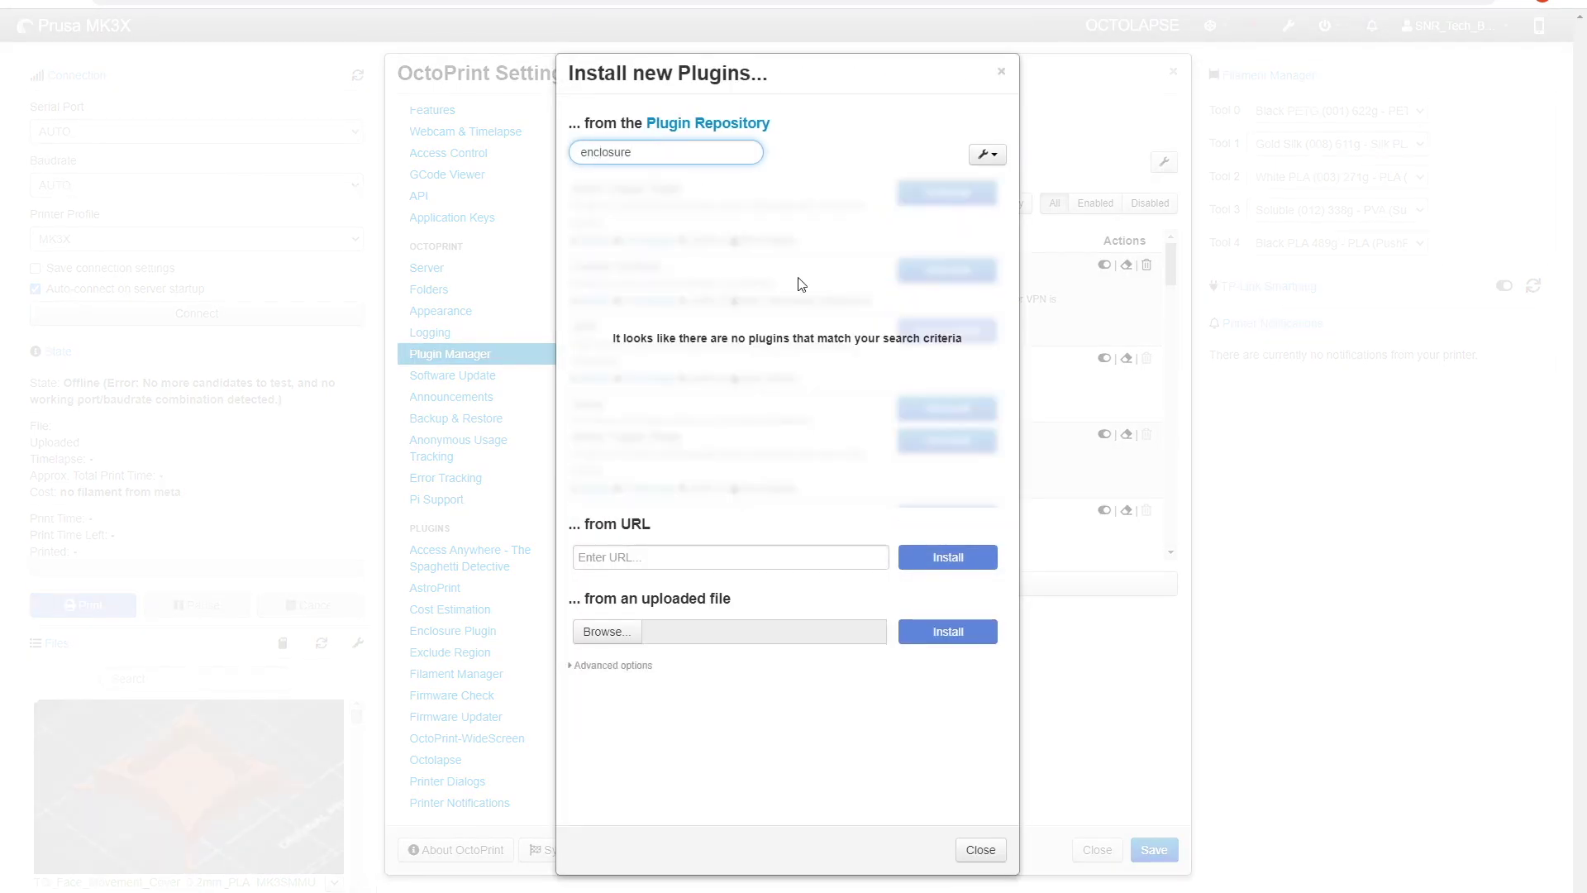
{"action": "left_click", "coordinate": [1001, 72]}
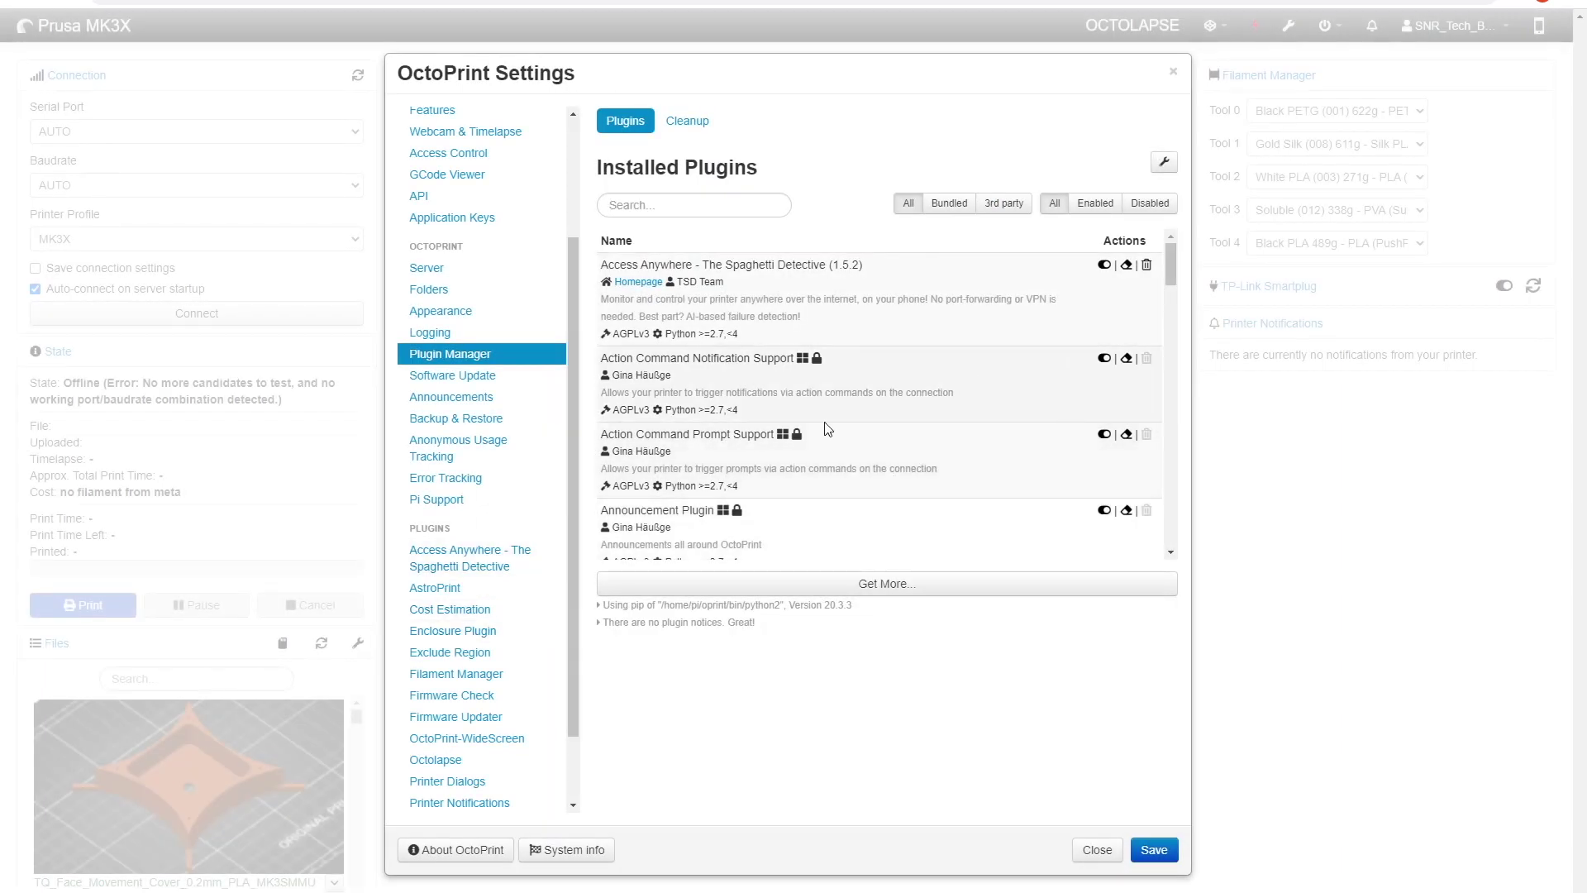
Add a new Raspberry Pi output in the Enclosure Plugin settings
{"action": "left_click", "coordinate": [454, 631]}
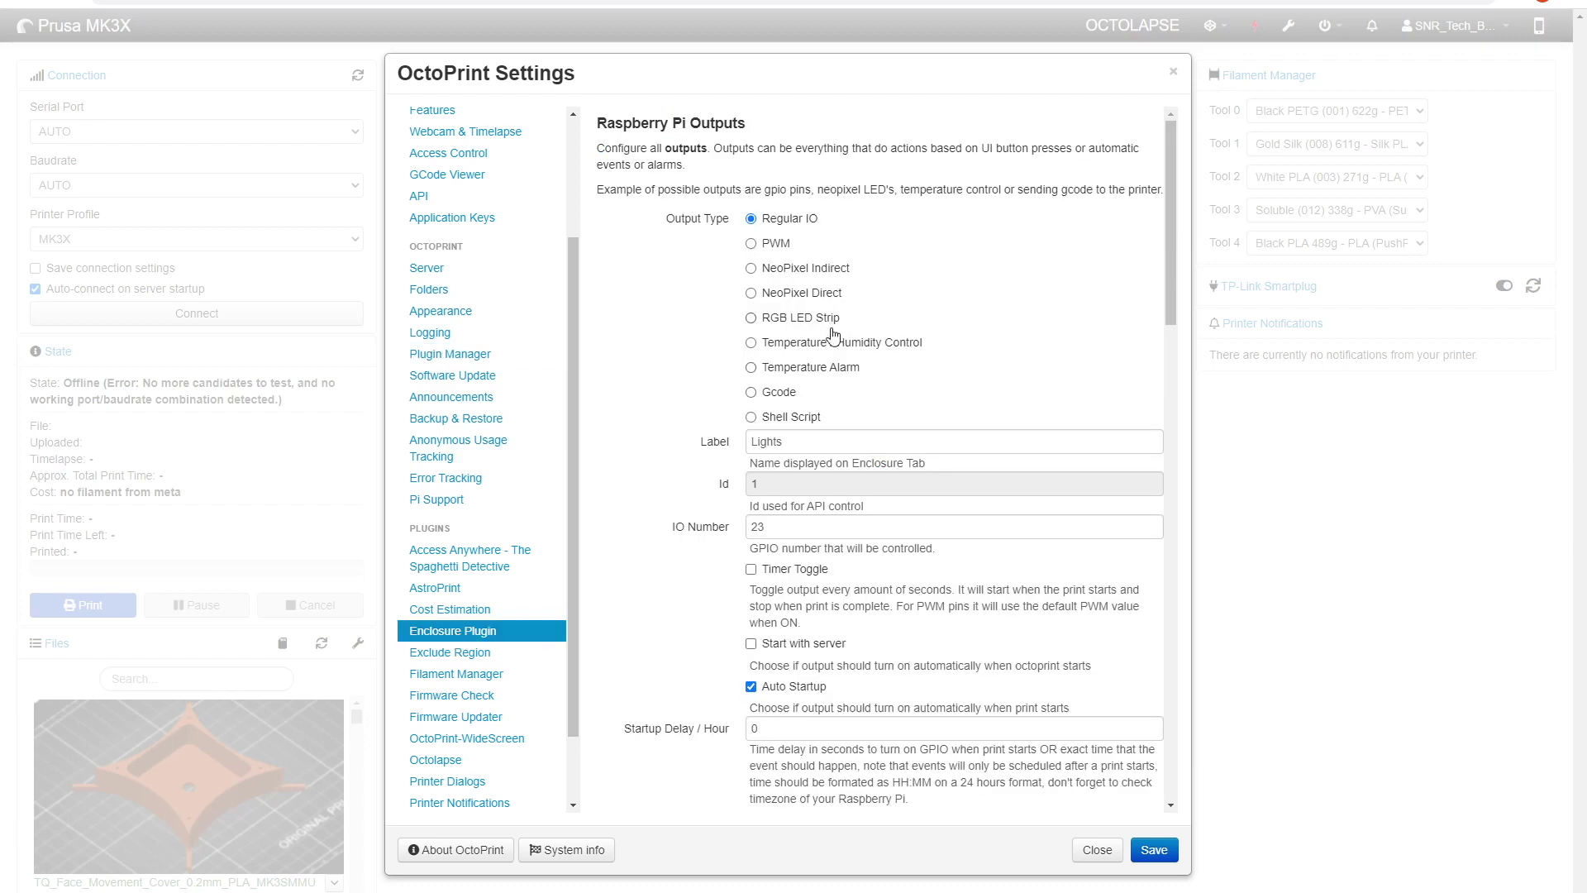
{"action": "scroll", "coordinate": [1002, 636], "scroll_direction": "down", "scroll_amount": 1}
{"action": "scroll", "coordinate": [1002, 632], "scroll_direction": "up", "scroll_amount": 1}
{"action": "scroll", "coordinate": [898, 379], "scroll_direction": "down", "scroll_amount": 8}
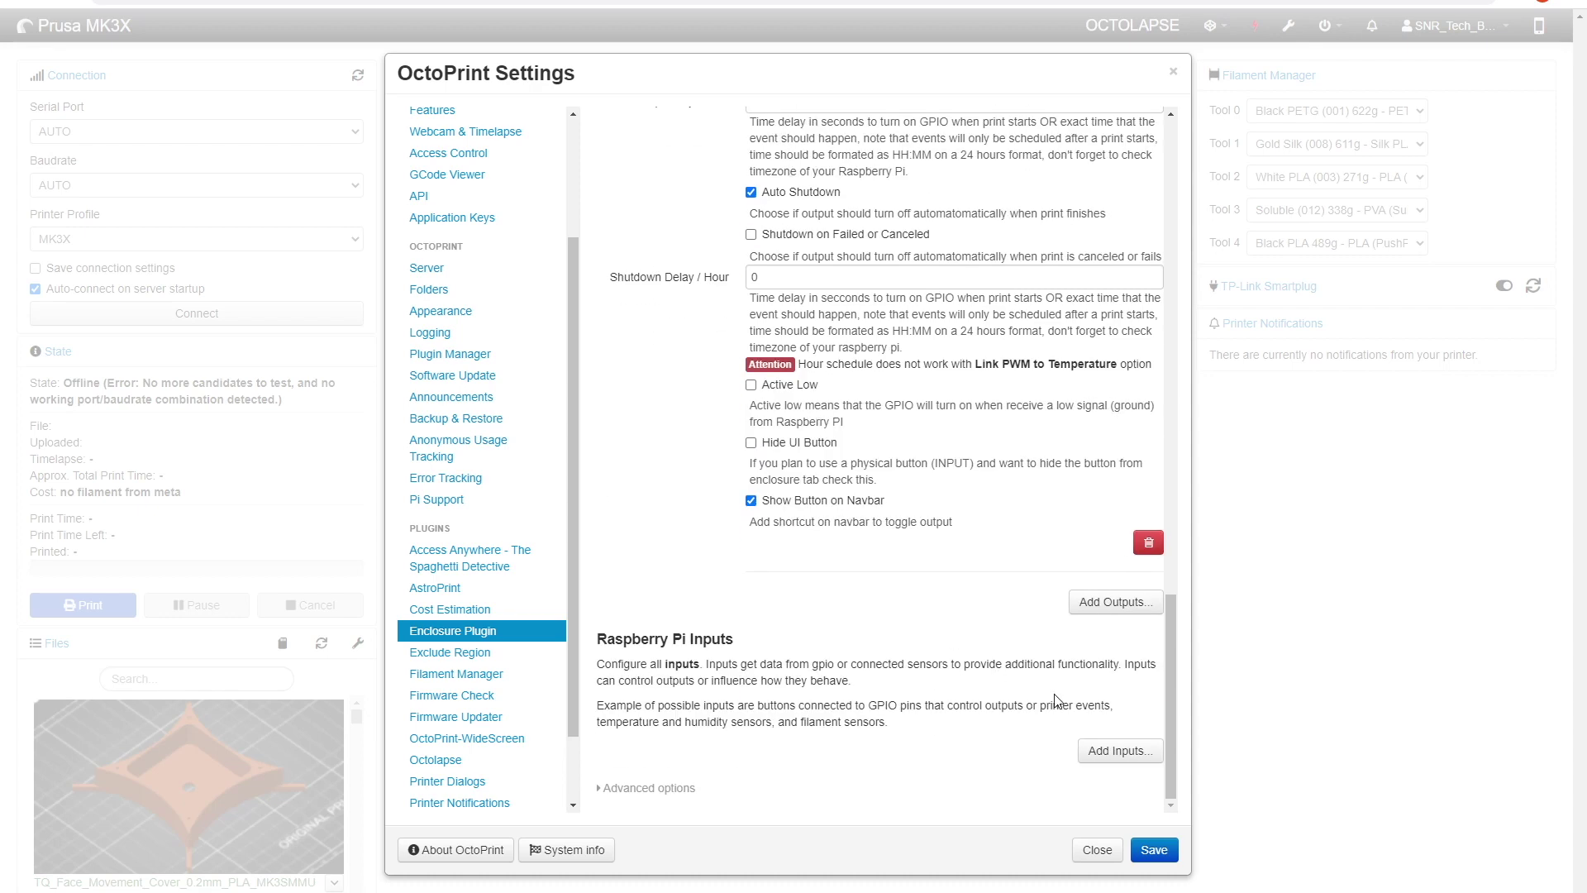
{"action": "left_click", "coordinate": [1110, 601]}
{"action": "scroll", "coordinate": [826, 372], "scroll_direction": "down", "scroll_amount": 4}
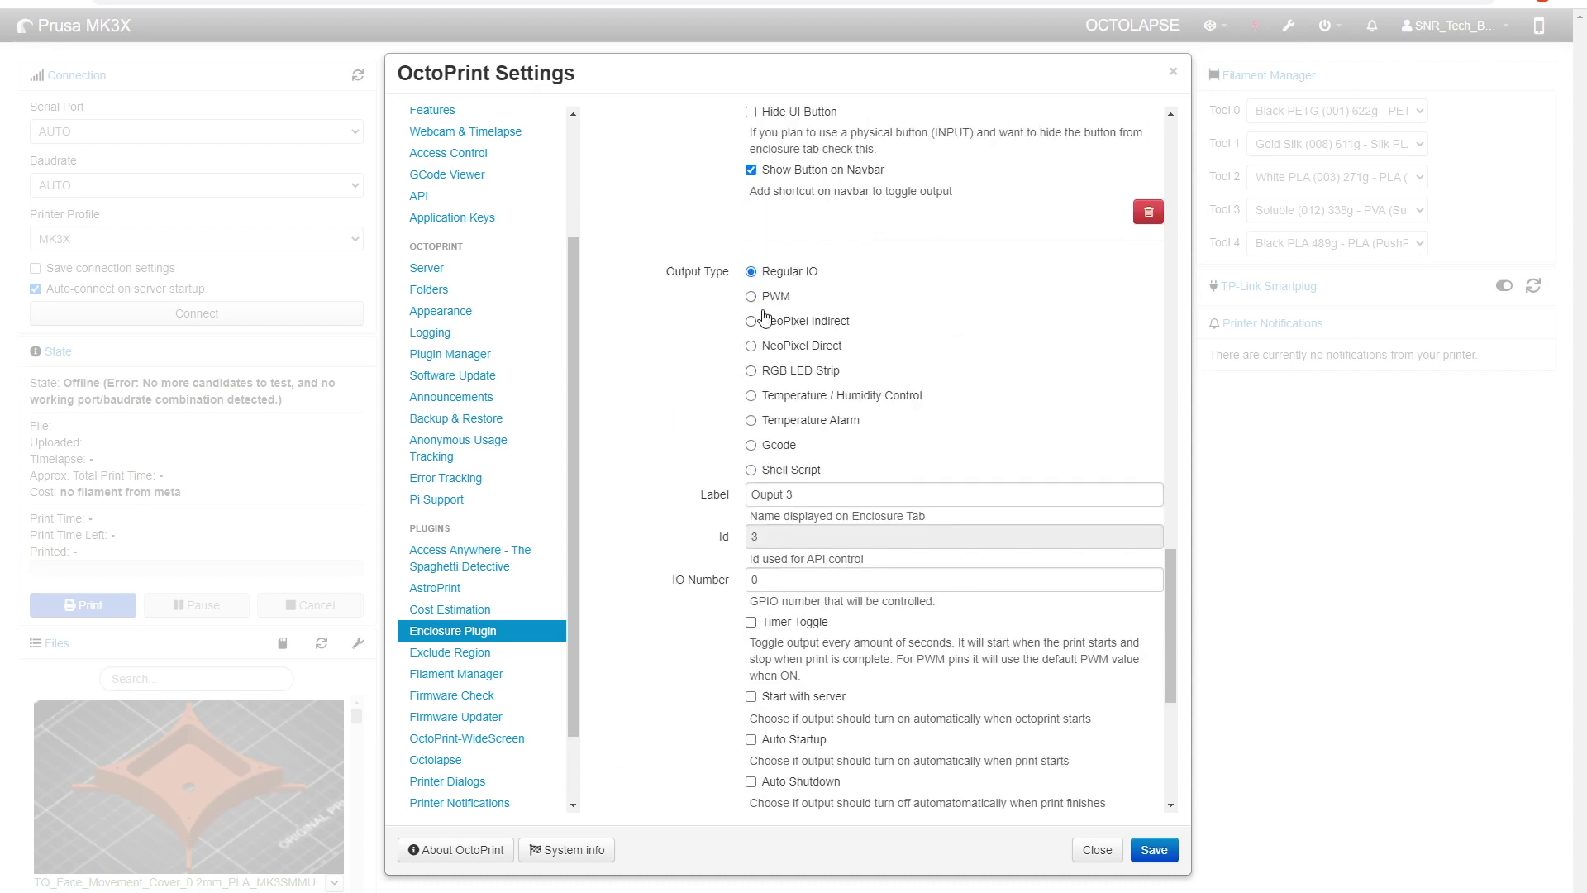
Label the new regular IO output "Light" and set its IO number to 23
{"action": "scroll", "coordinate": [751, 372], "scroll_direction": "down", "scroll_amount": 1}
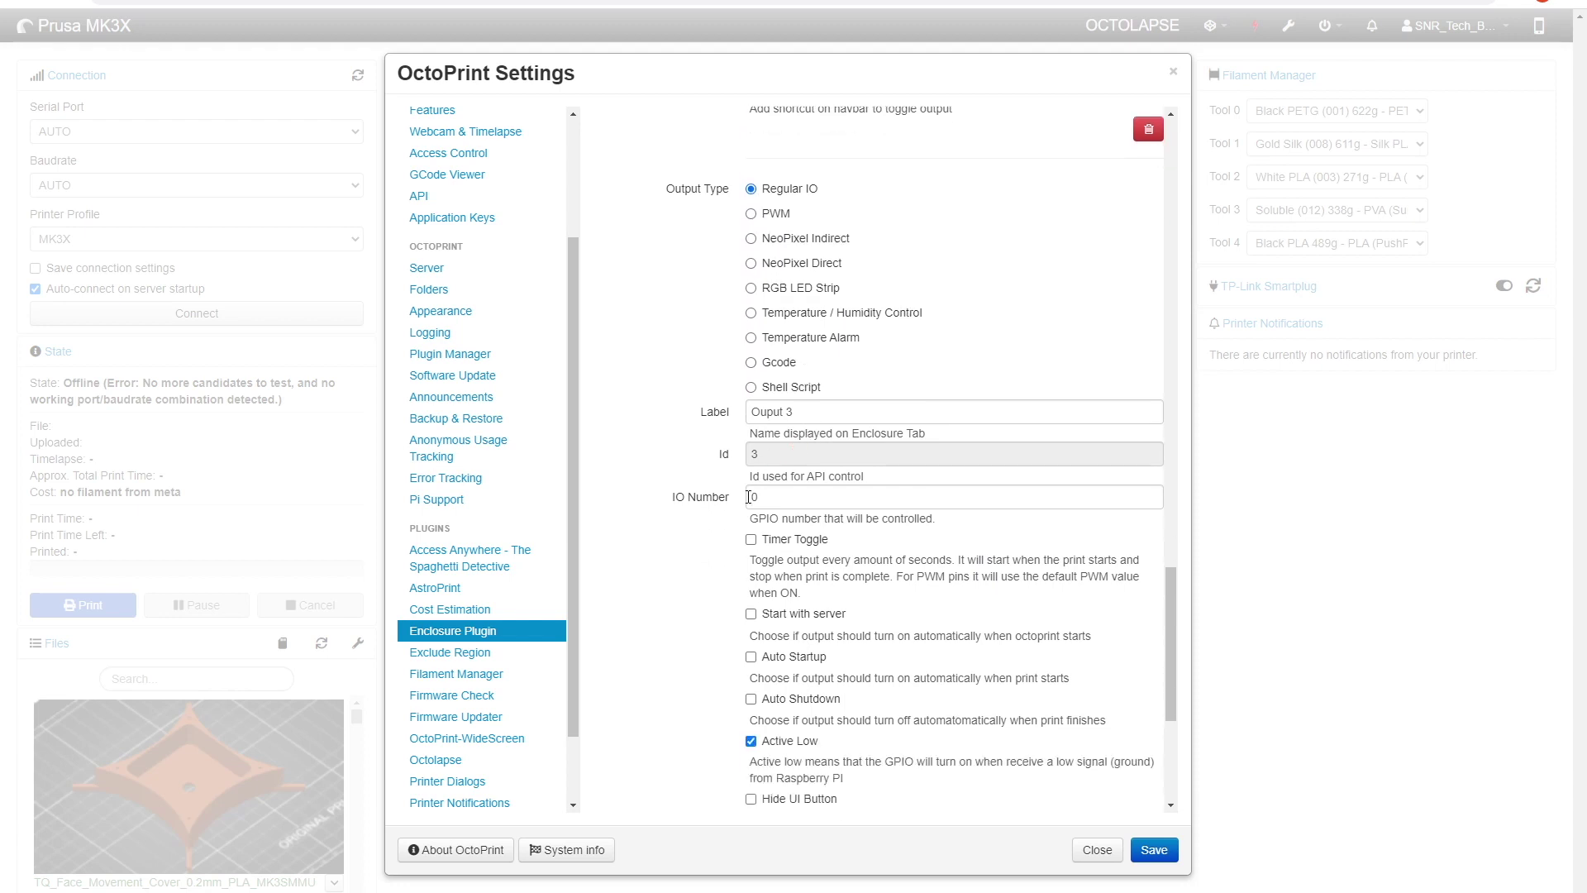
{"action": "left_click_drag", "start_coordinate": [812, 419], "coordinate": [727, 419]}
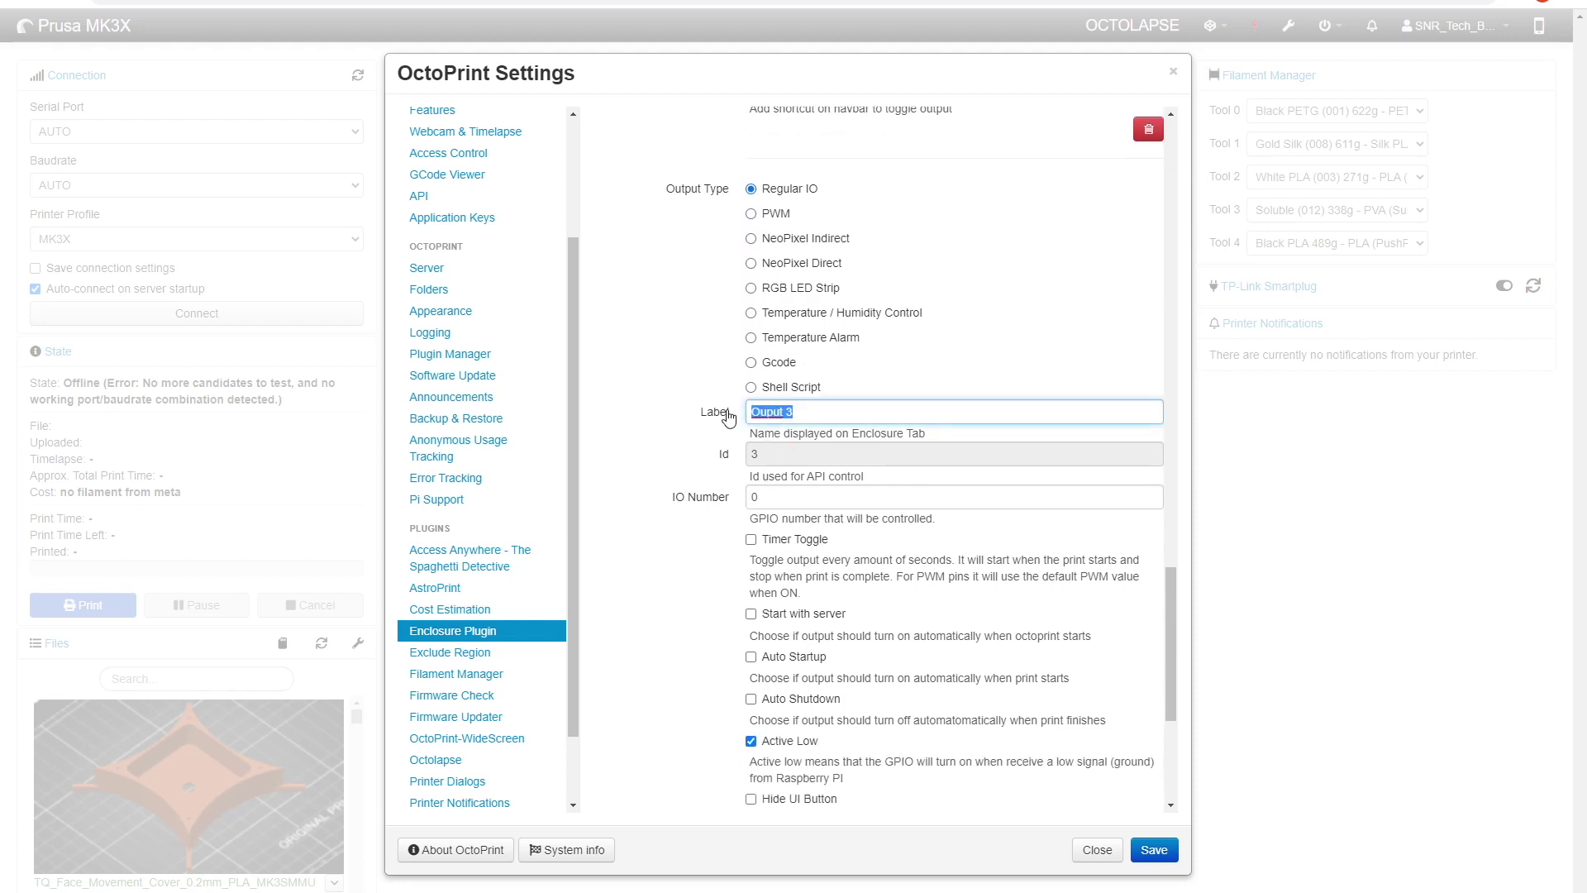
{"action": "type", "text": "Light"}
{"action": "key", "text": "Tab"}
{"action": "key", "text": "BackSpace"}
{"action": "scroll", "coordinate": [698, 496], "scroll_direction": "up", "scroll_amount": 1}
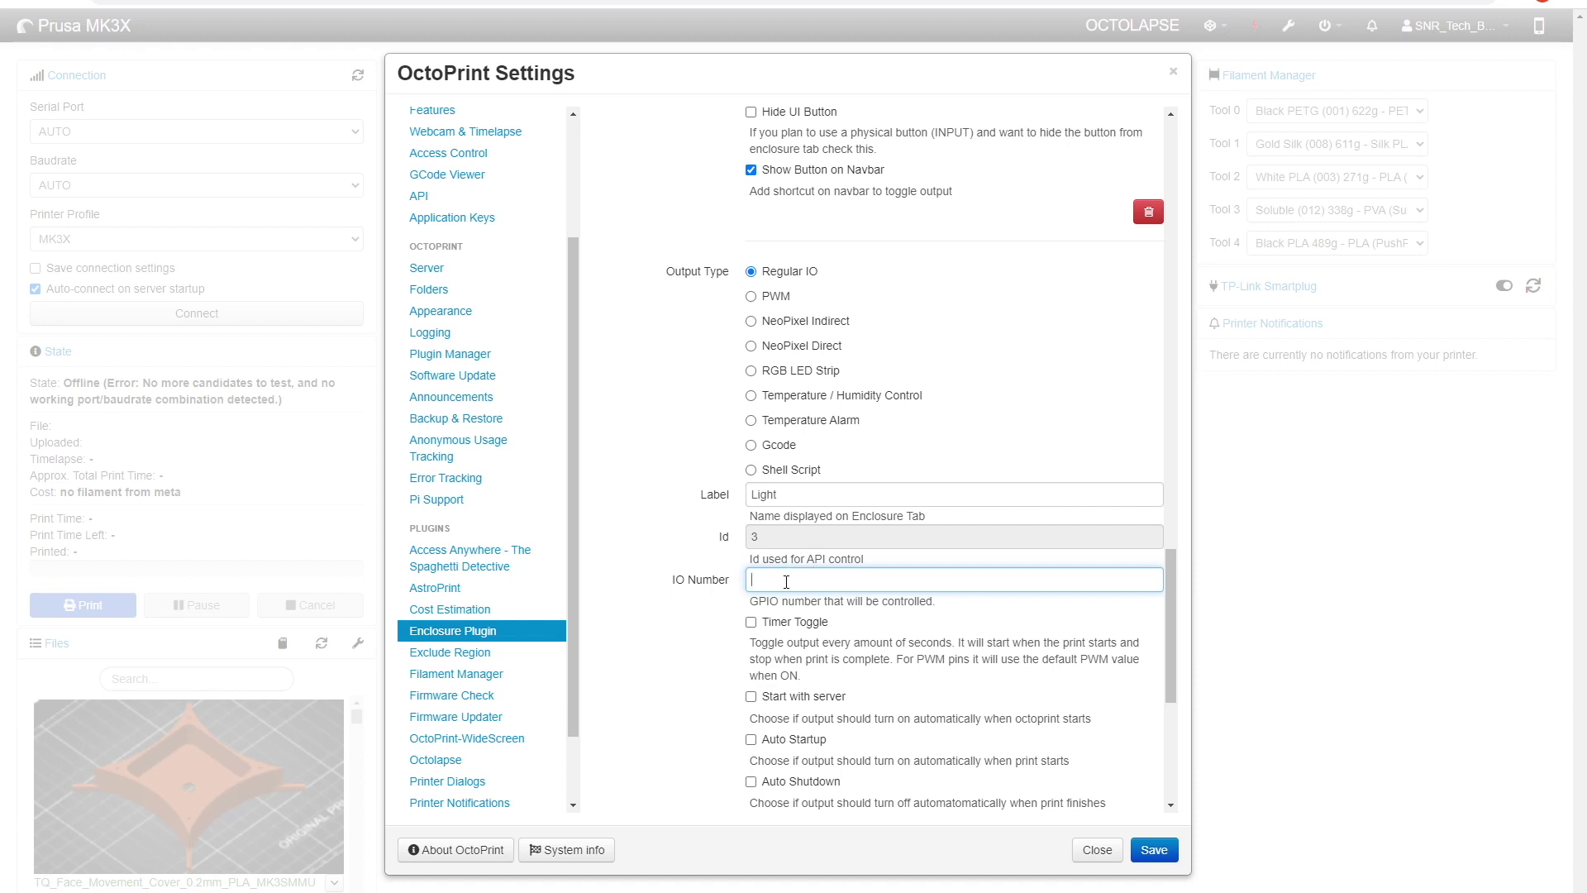
{"action": "scroll", "coordinate": [730, 684], "scroll_direction": "down", "scroll_amount": 2}
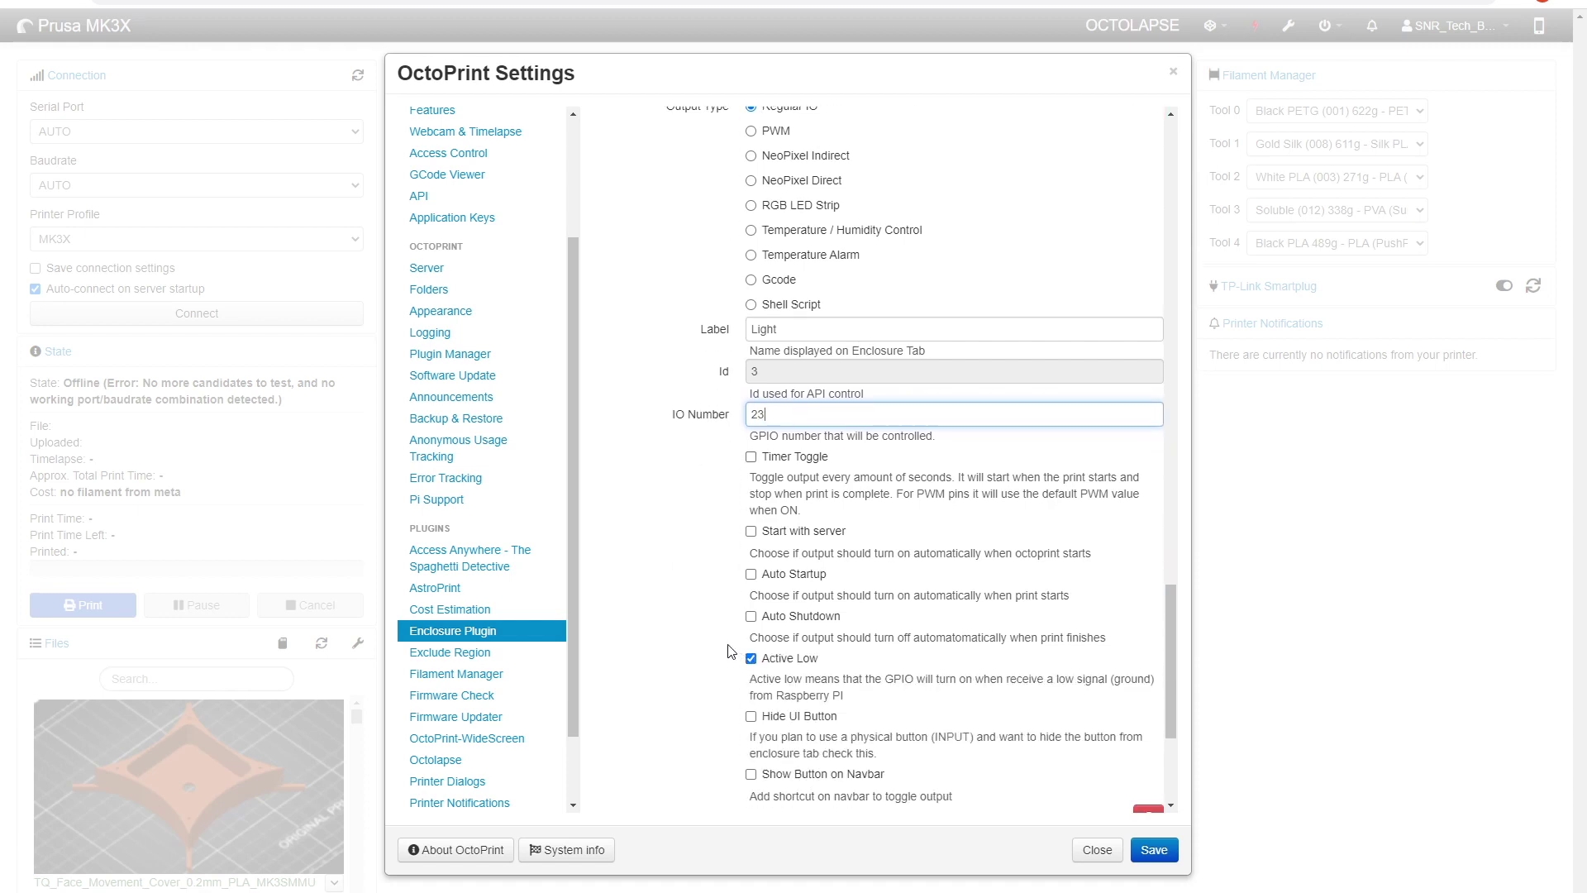
Disable Active Low and enable Auto Startup and Auto Shutdown for the Light output
{"action": "scroll", "coordinate": [703, 620], "scroll_direction": "down", "scroll_amount": 1}
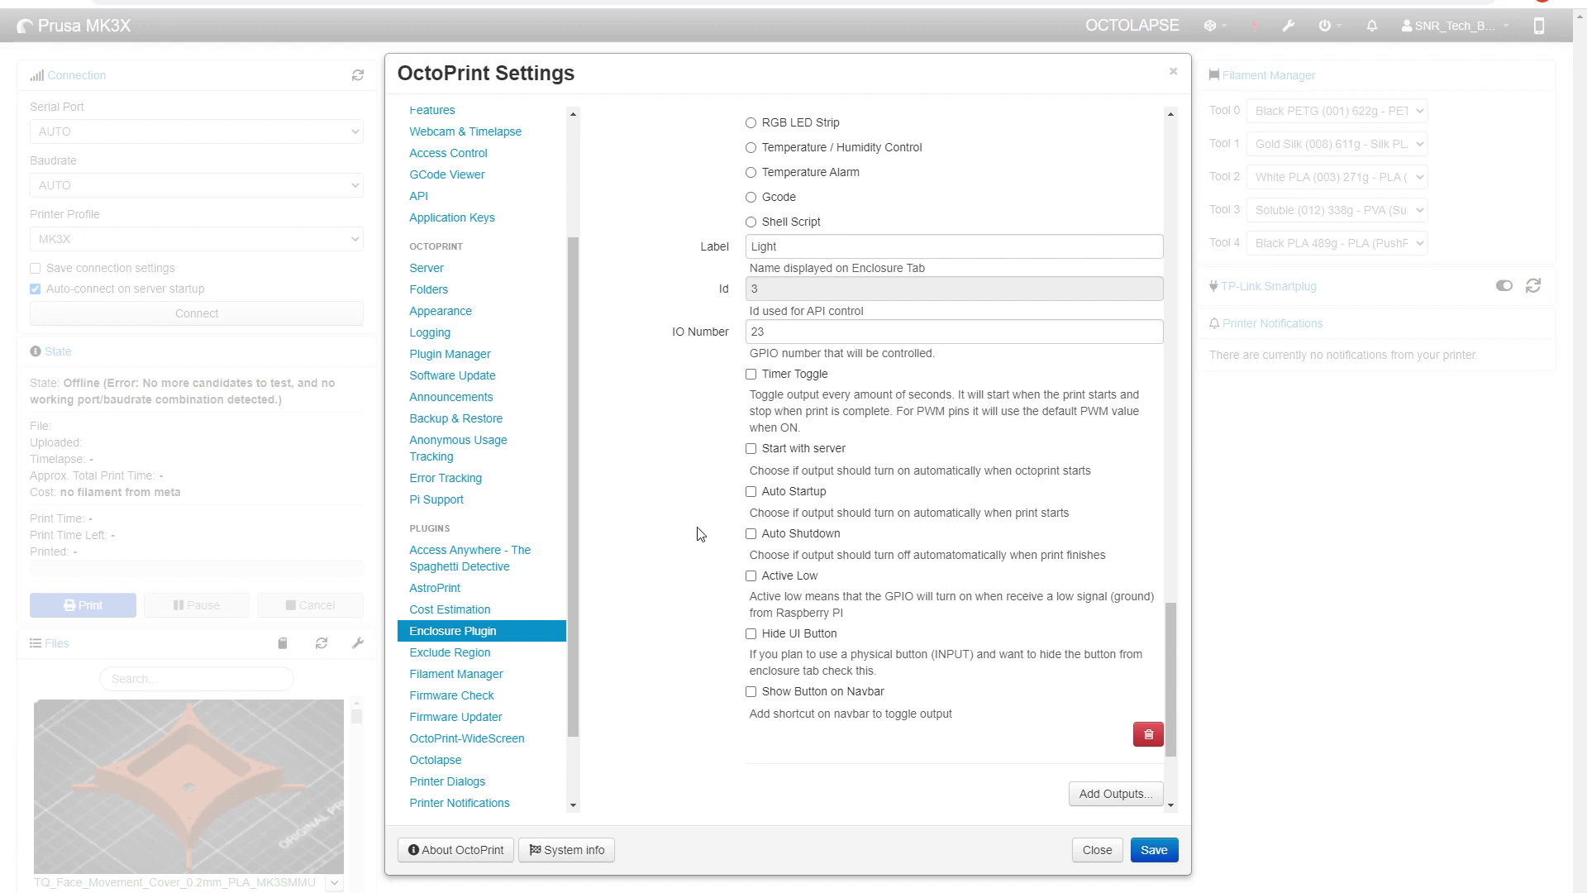
{"action": "left_click", "coordinate": [752, 493]}
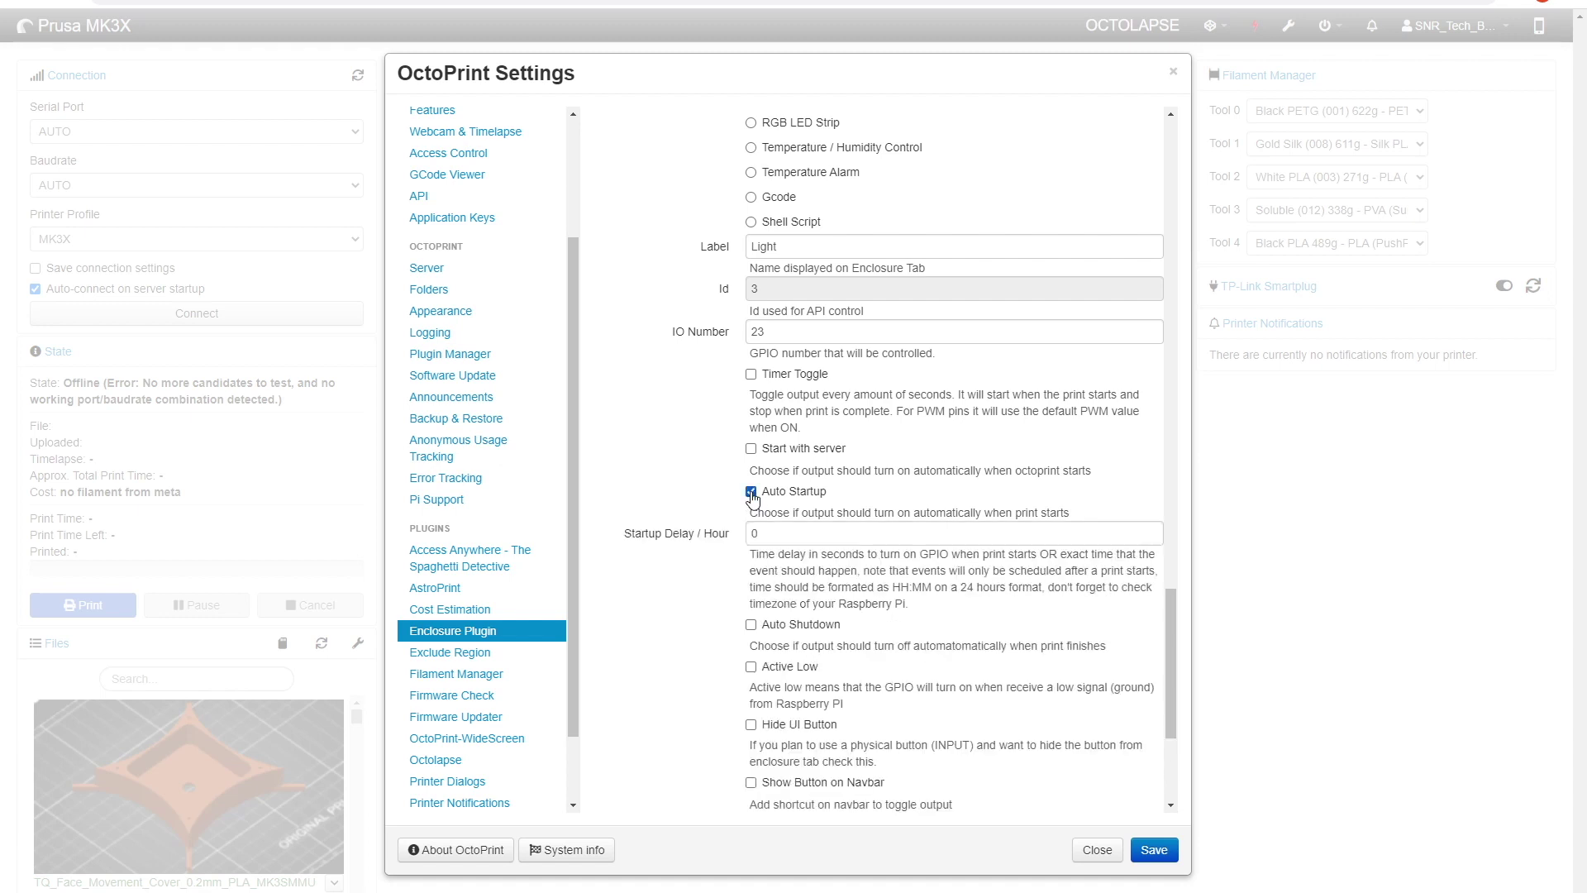
{"action": "left_click", "coordinate": [752, 625]}
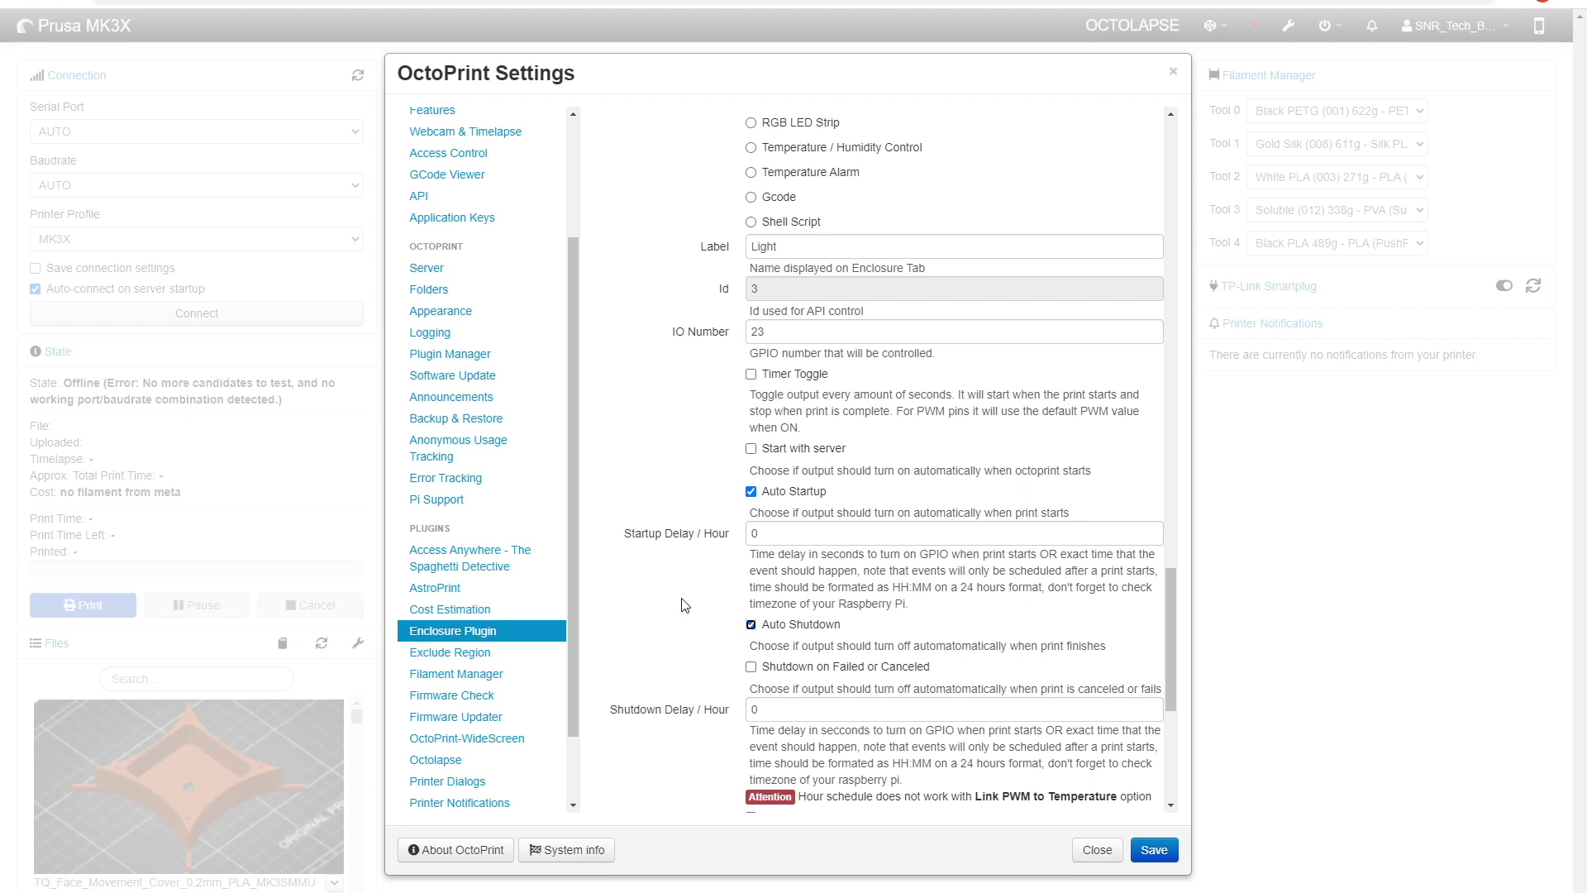
{"action": "scroll", "coordinate": [684, 605], "scroll_direction": "down", "scroll_amount": 3}
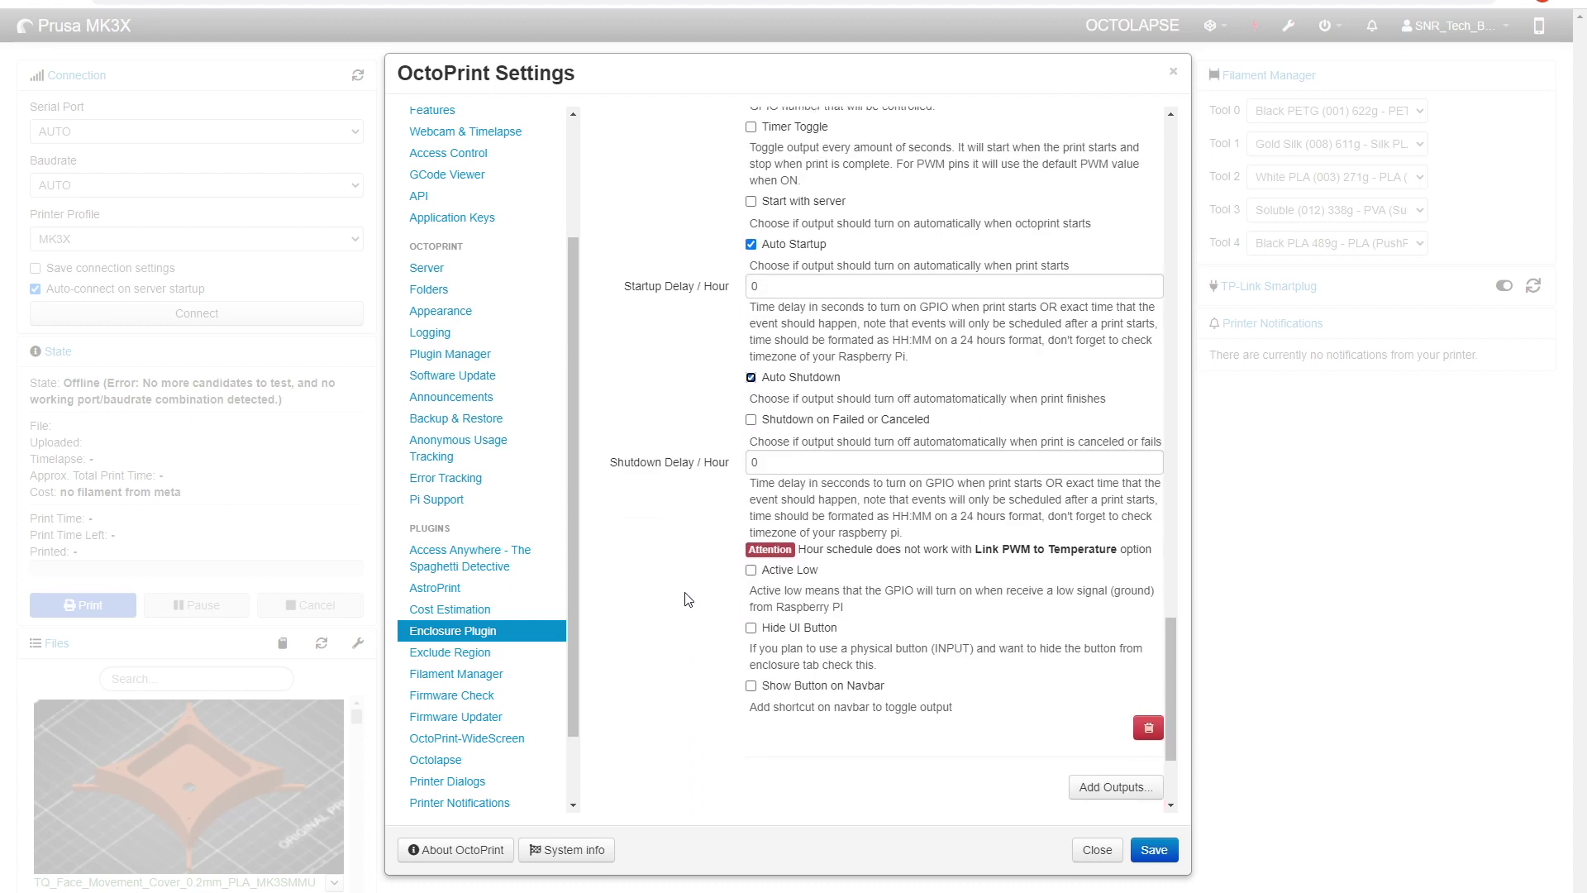
{"action": "scroll", "coordinate": [682, 598], "scroll_direction": "down", "scroll_amount": 1}
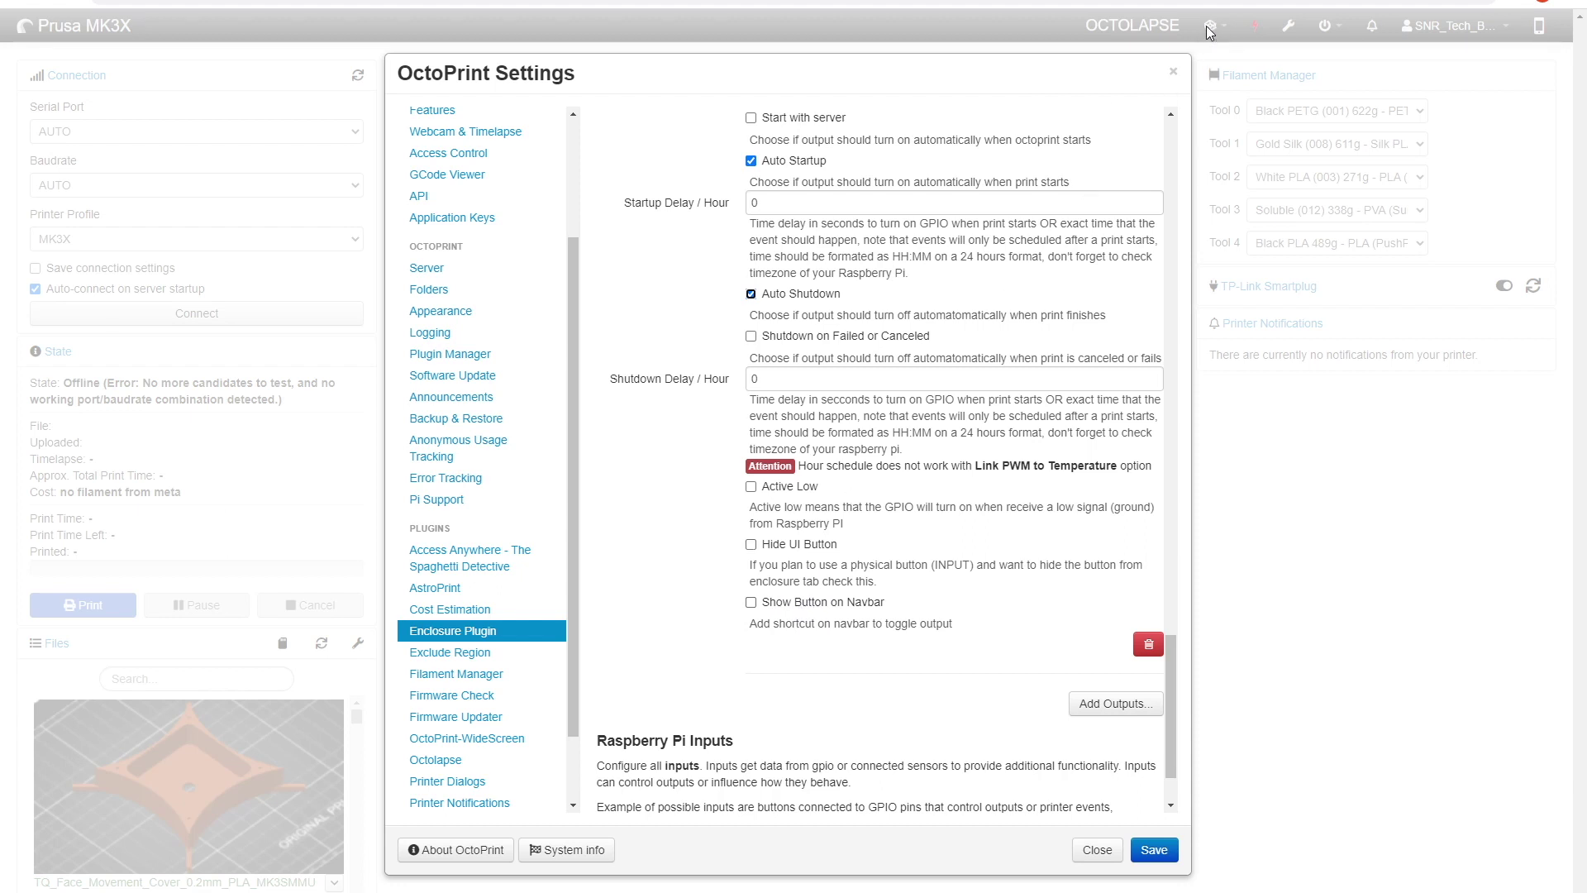
{"action": "scroll", "coordinate": [895, 605], "scroll_direction": "up", "scroll_amount": 6}
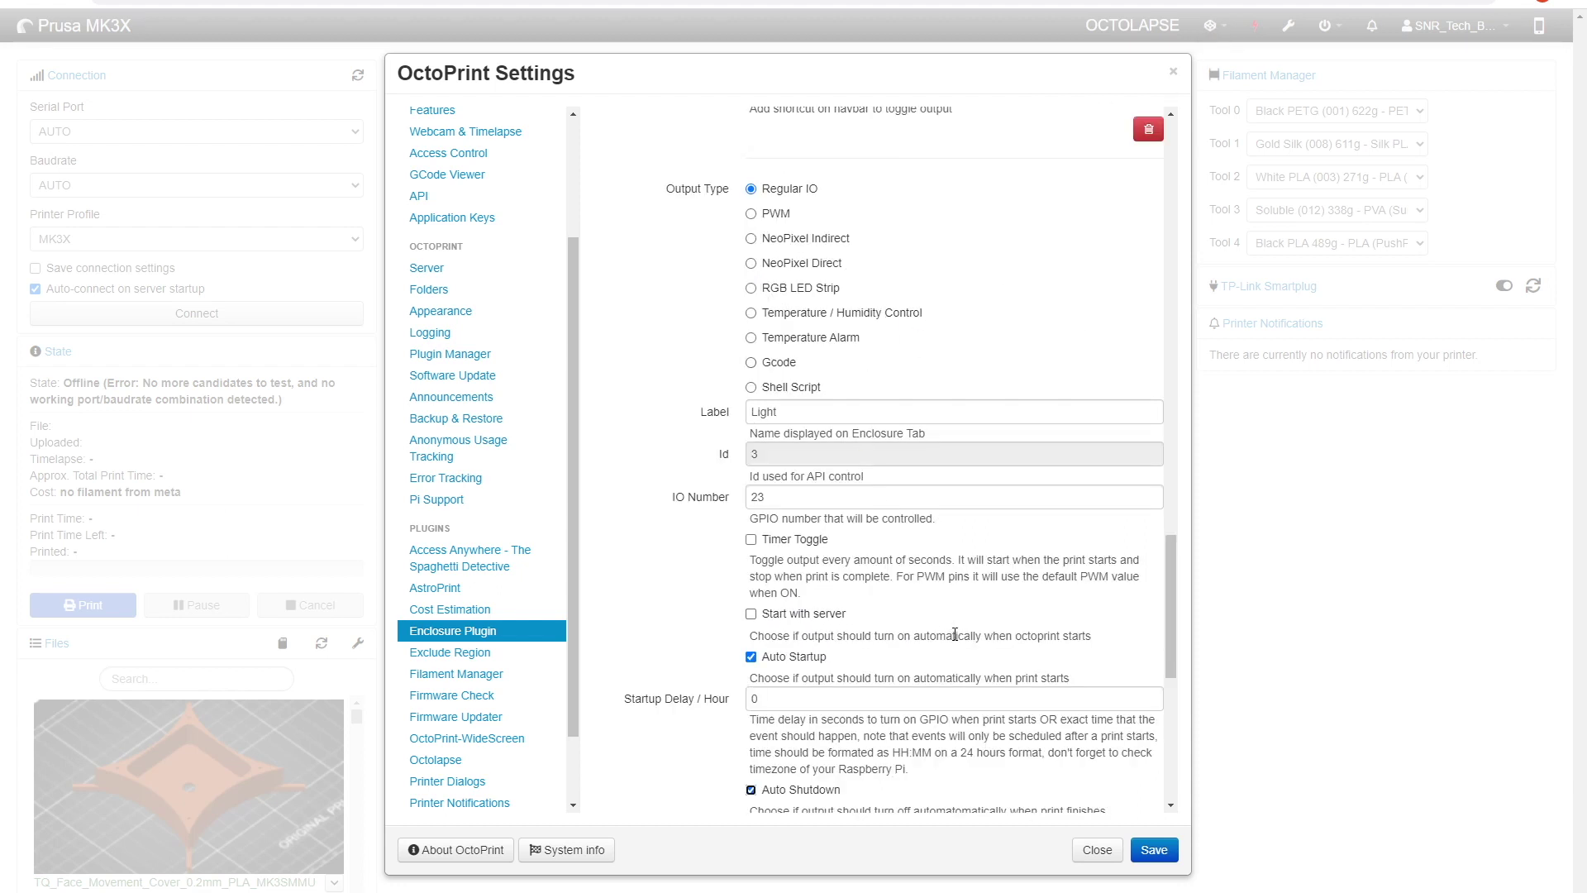
{"action": "scroll", "coordinate": [955, 634], "scroll_direction": "down", "scroll_amount": 5}
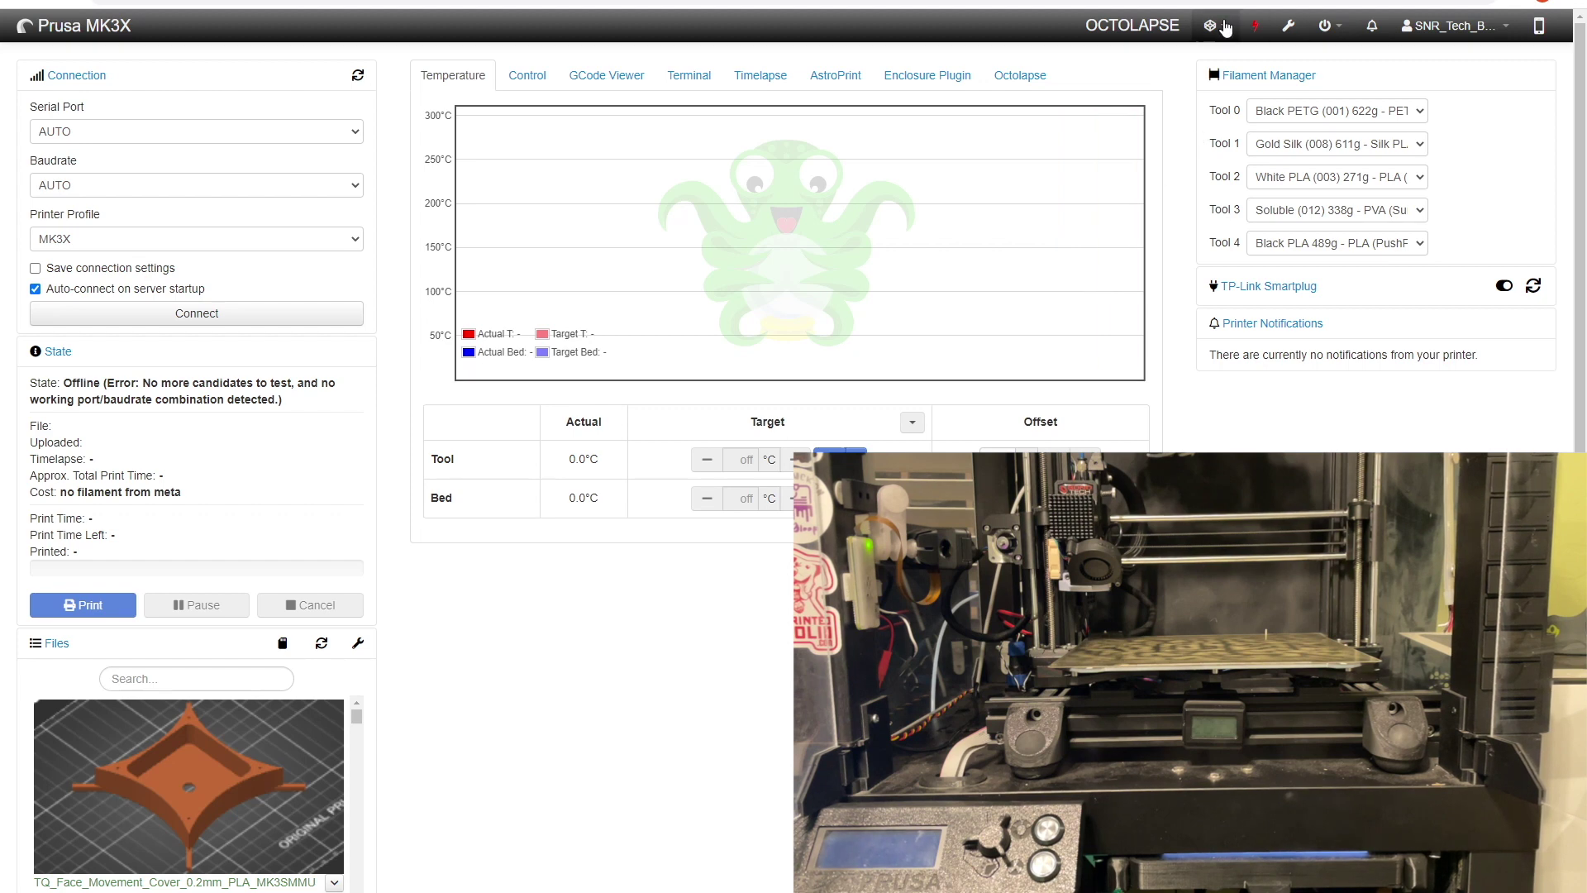
Switch on the enclosure's Lights and Fan outputs from the main page
{"action": "left_click", "coordinate": [1209, 26]}
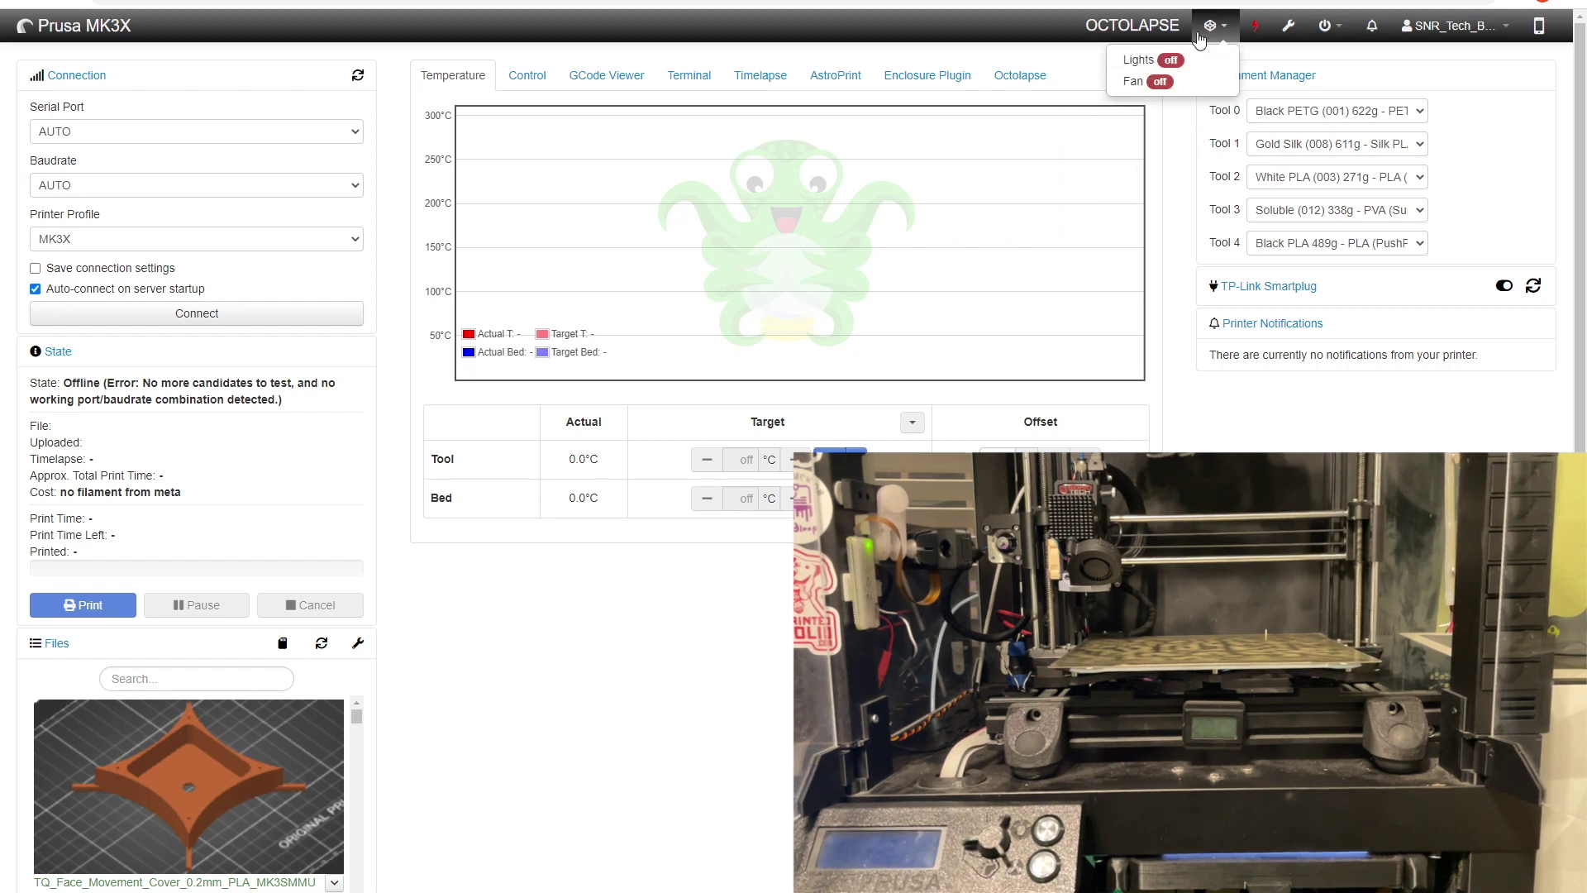
{"action": "left_click", "coordinate": [1139, 61]}
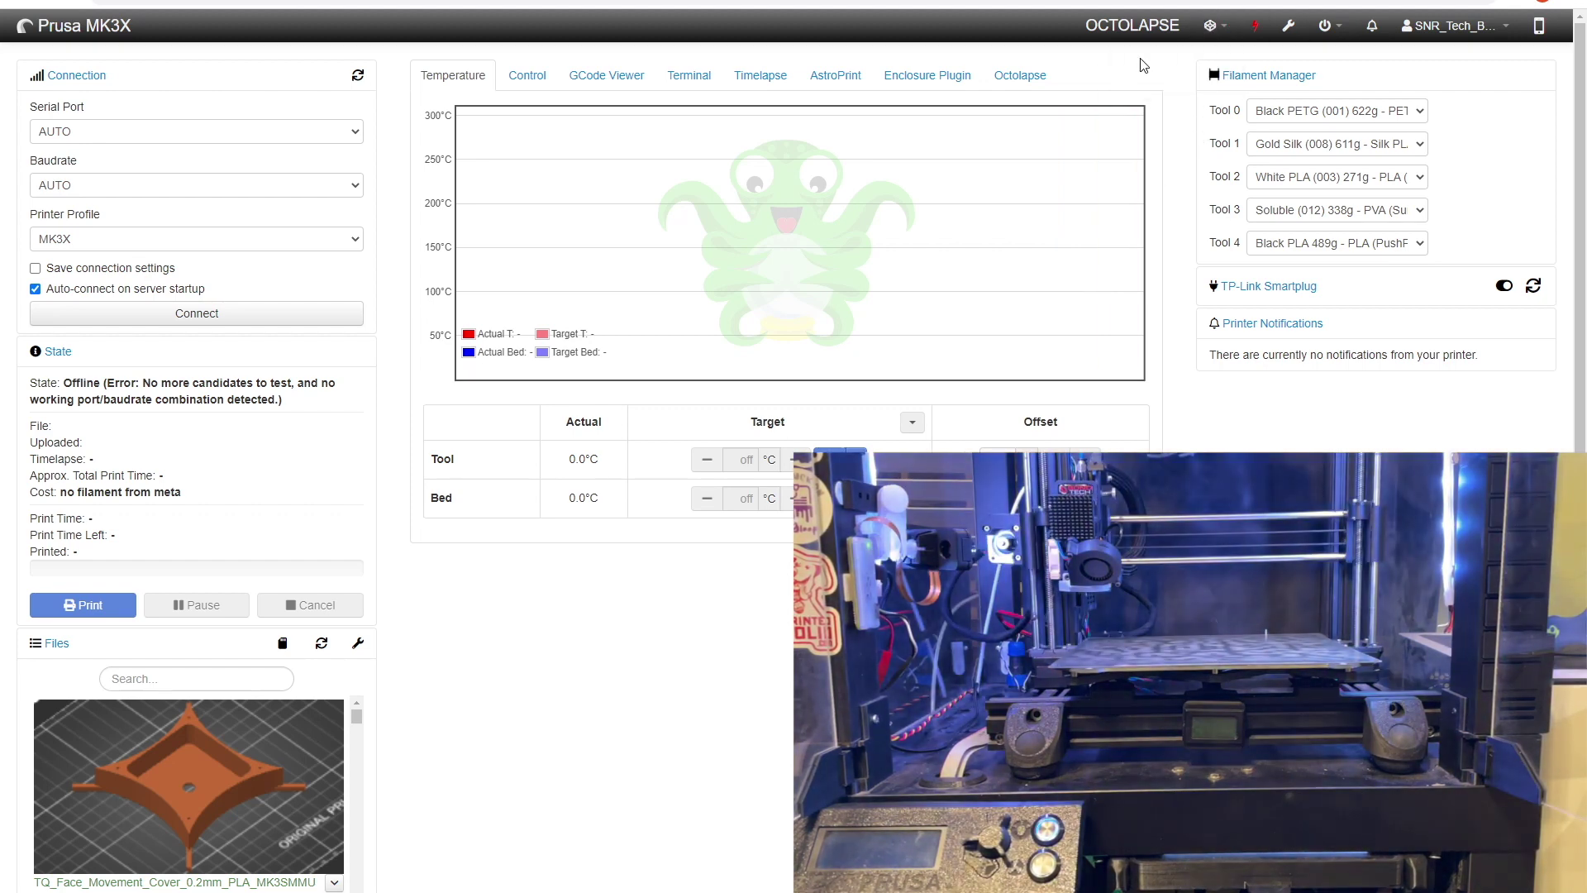
{"action": "left_click", "coordinate": [1209, 26]}
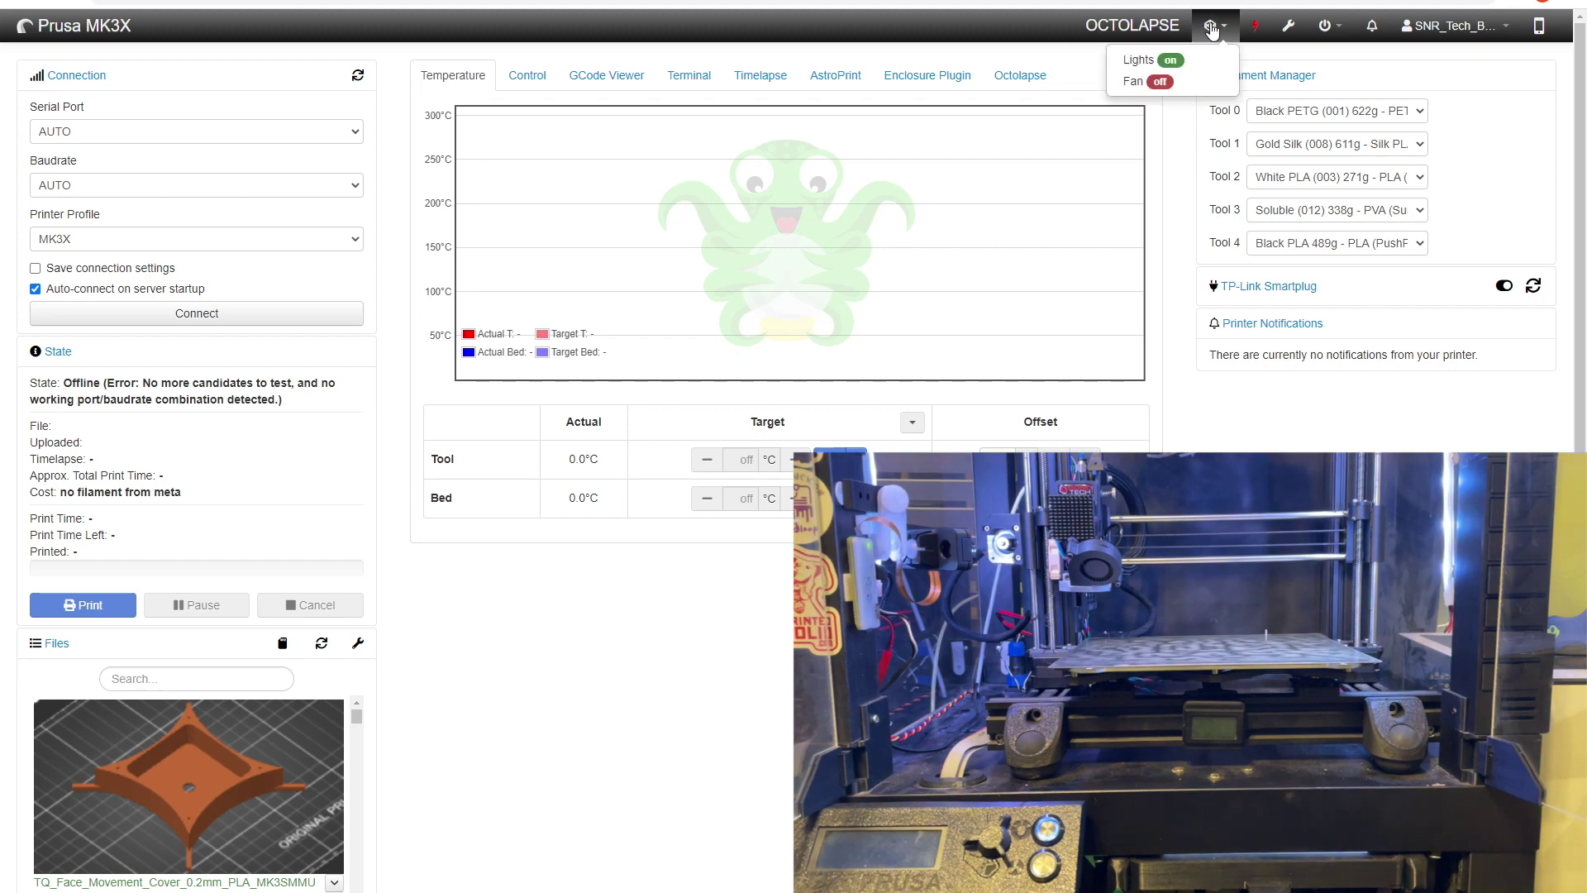
{"action": "left_click", "coordinate": [1152, 82]}
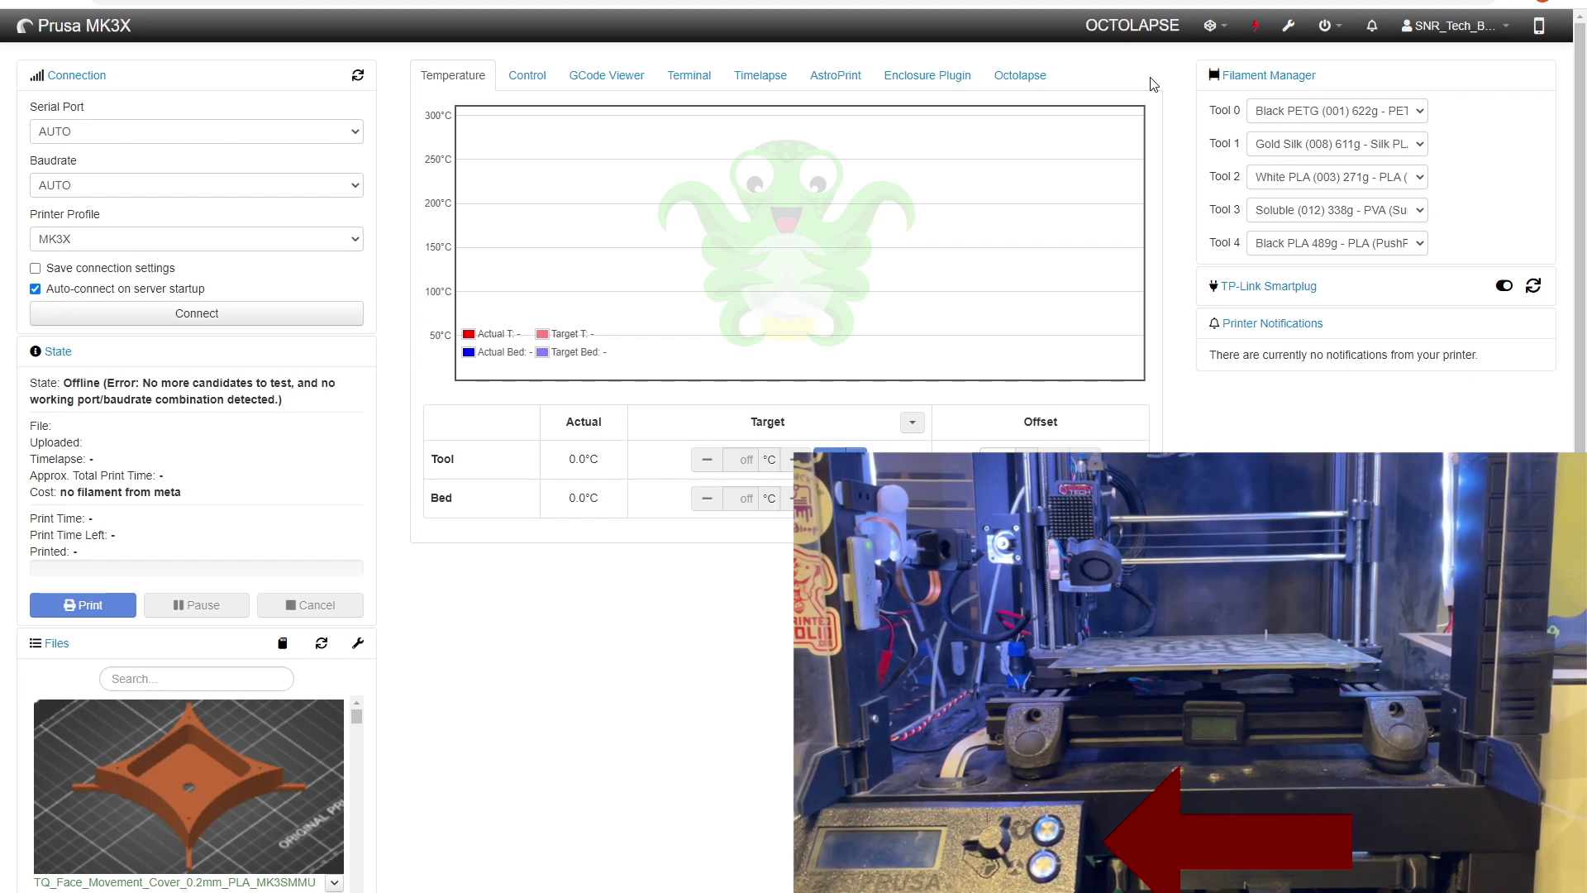
Switch the enclosure's Lights and Fan outputs back off
{"action": "left_click", "coordinate": [1213, 23]}
{"action": "left_click", "coordinate": [1169, 59]}
{"action": "left_click", "coordinate": [1211, 24]}
{"action": "left_click", "coordinate": [1161, 81]}
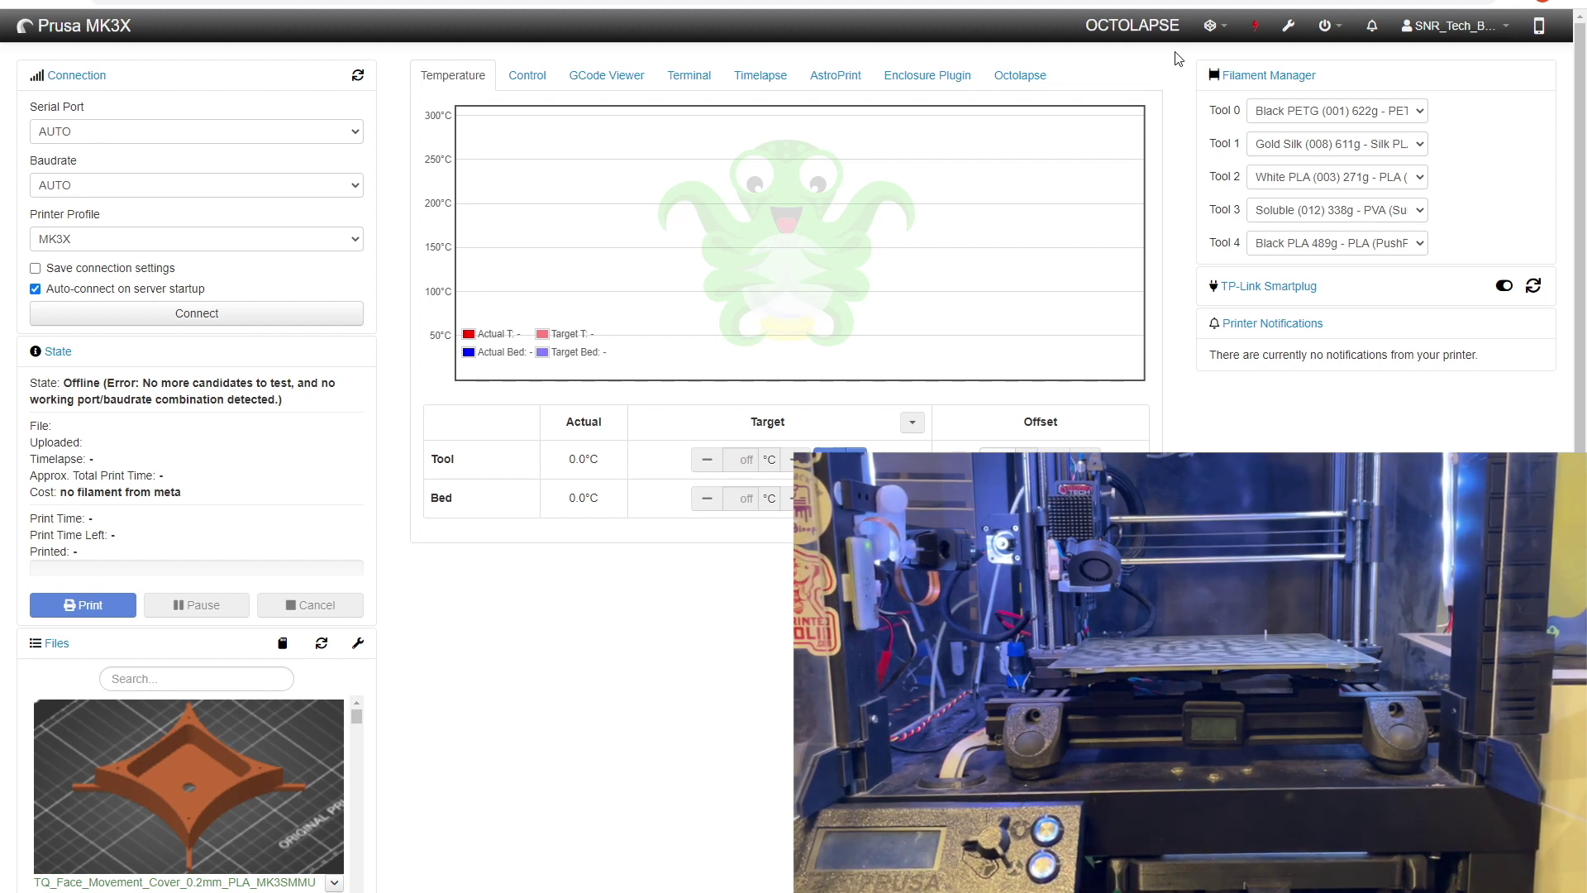
Toggle the enclosure's Lights output three times in a row to test it
{"action": "left_click", "coordinate": [1211, 25]}
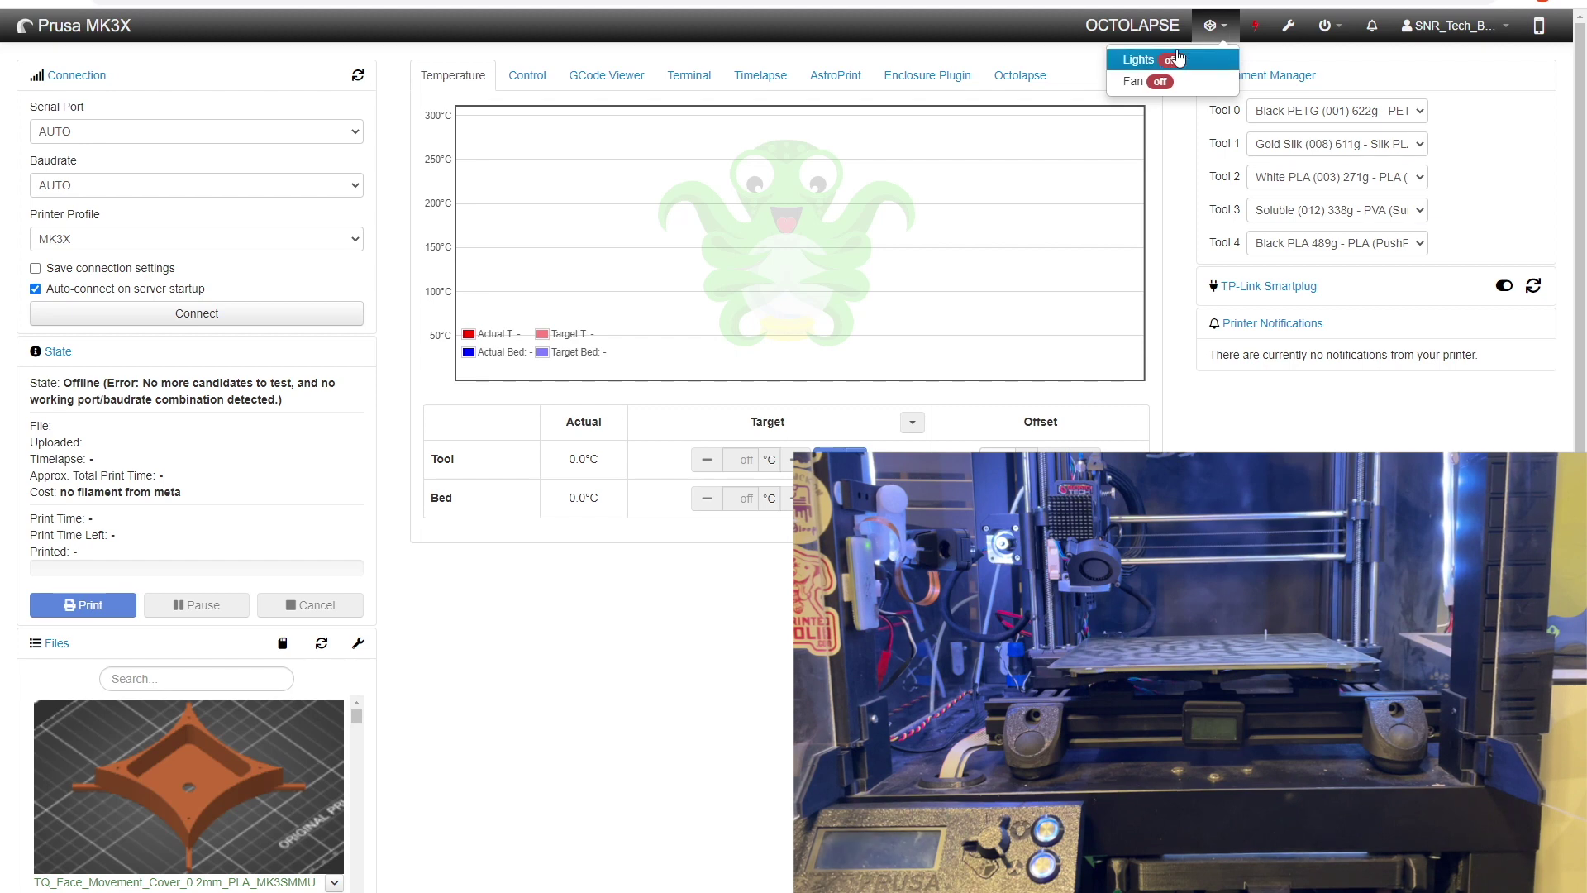
{"action": "left_click", "coordinate": [1164, 64]}
{"action": "left_click", "coordinate": [1211, 25]}
{"action": "left_click", "coordinate": [1174, 55]}
{"action": "left_click", "coordinate": [1211, 25]}
{"action": "left_click", "coordinate": [1164, 58]}
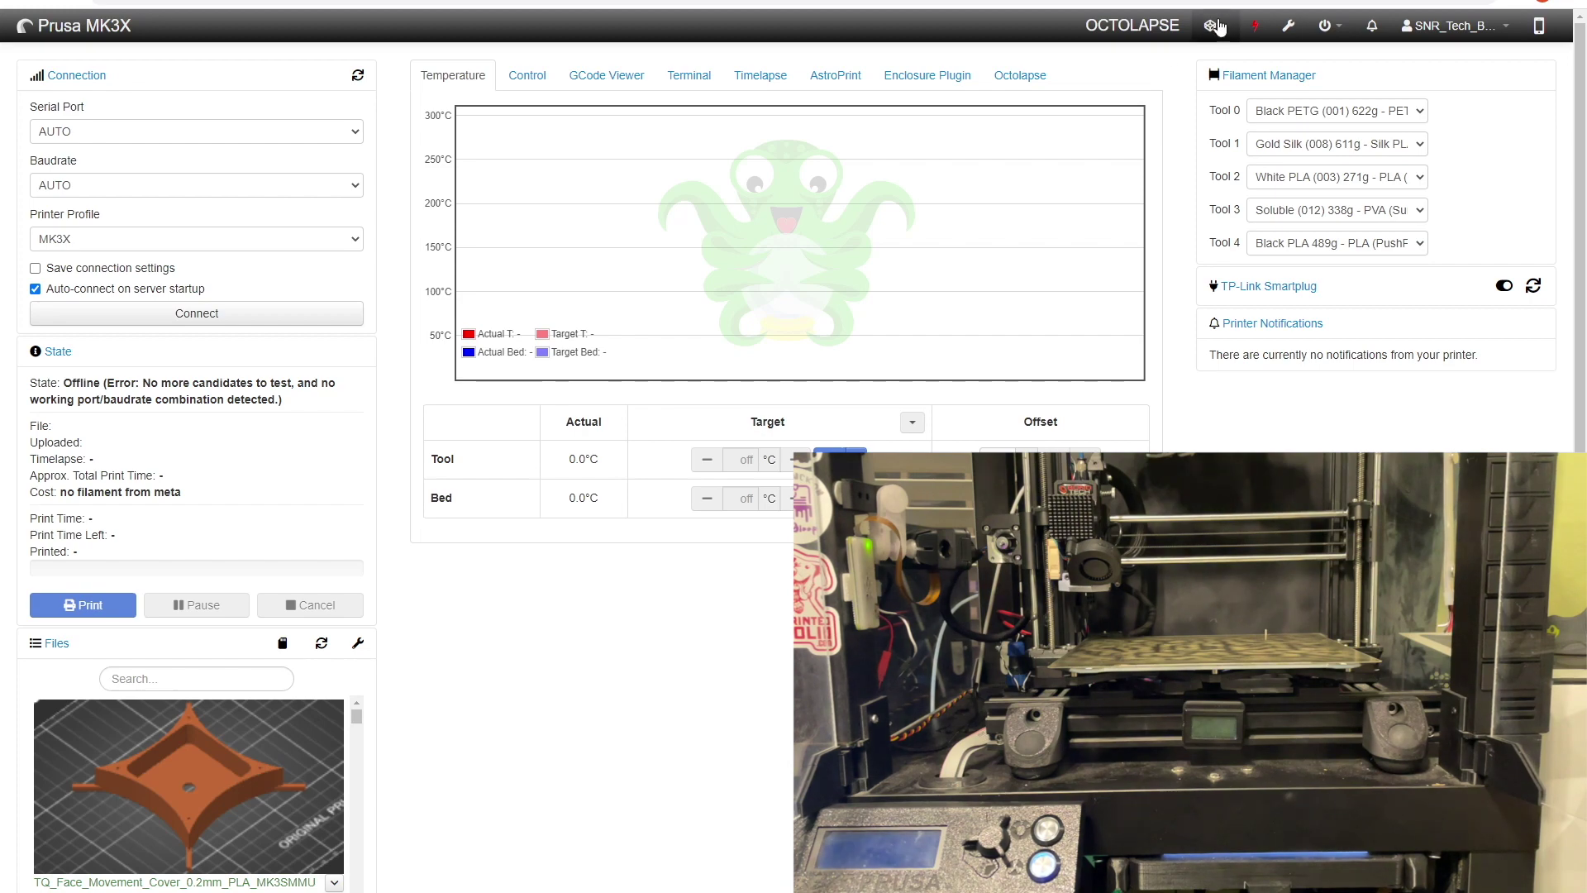
Toggle the enclosure's Fan output once more and reopen the list of enclosure outputs
{"action": "left_click", "coordinate": [1211, 26]}
{"action": "left_click", "coordinate": [1155, 80]}
{"action": "left_click", "coordinate": [1210, 25]}
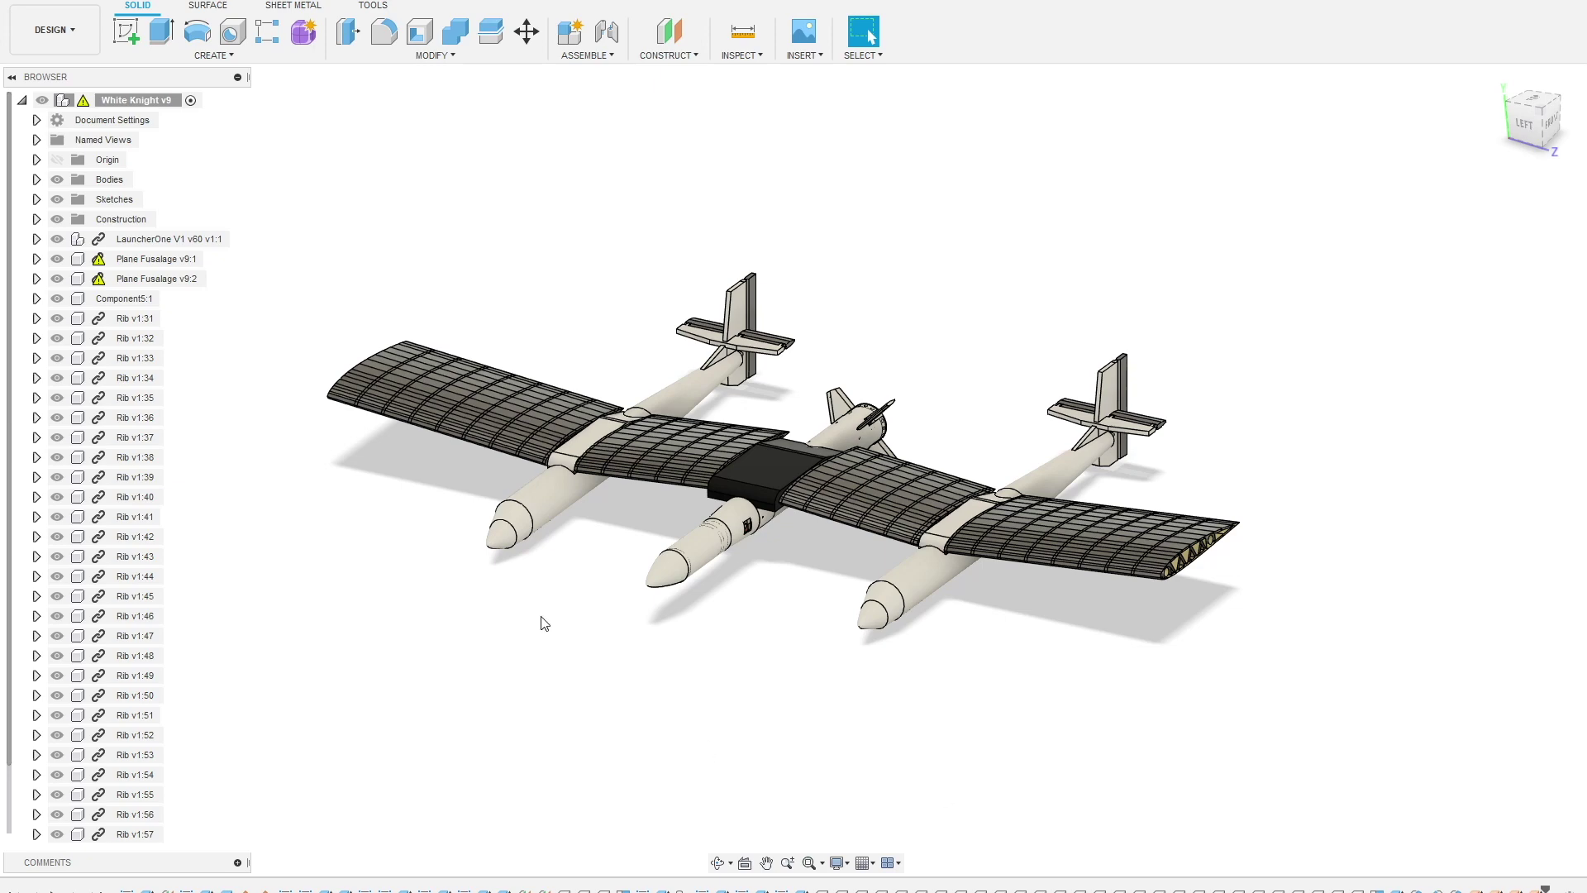
{"action": "middle_click_drag", "start_coordinate": [904, 617], "coordinate": [929, 704], "text": "shift"}
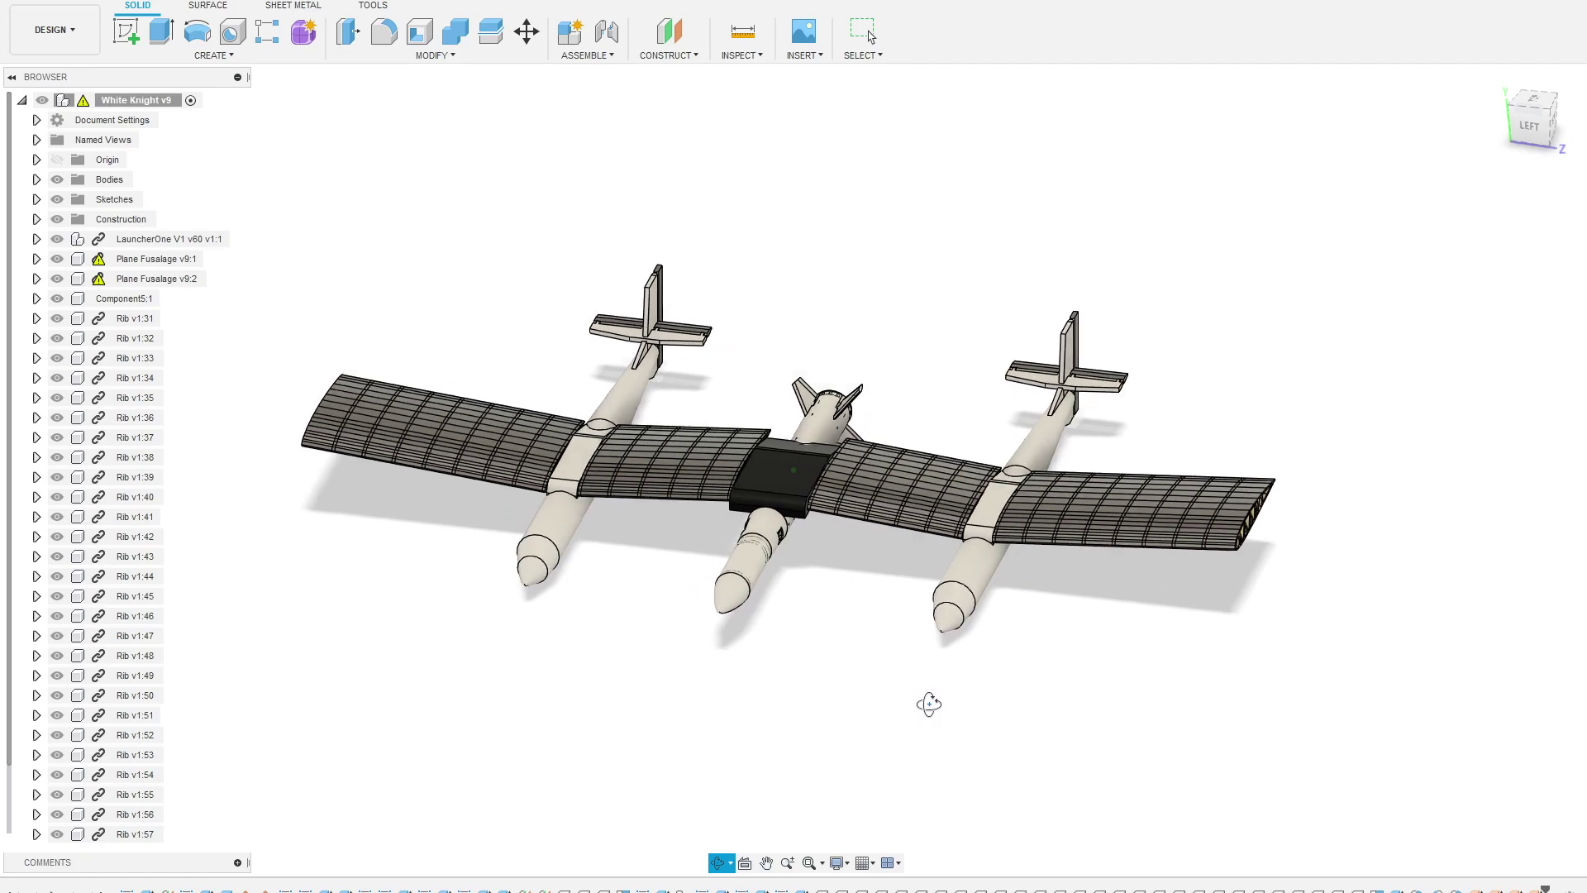